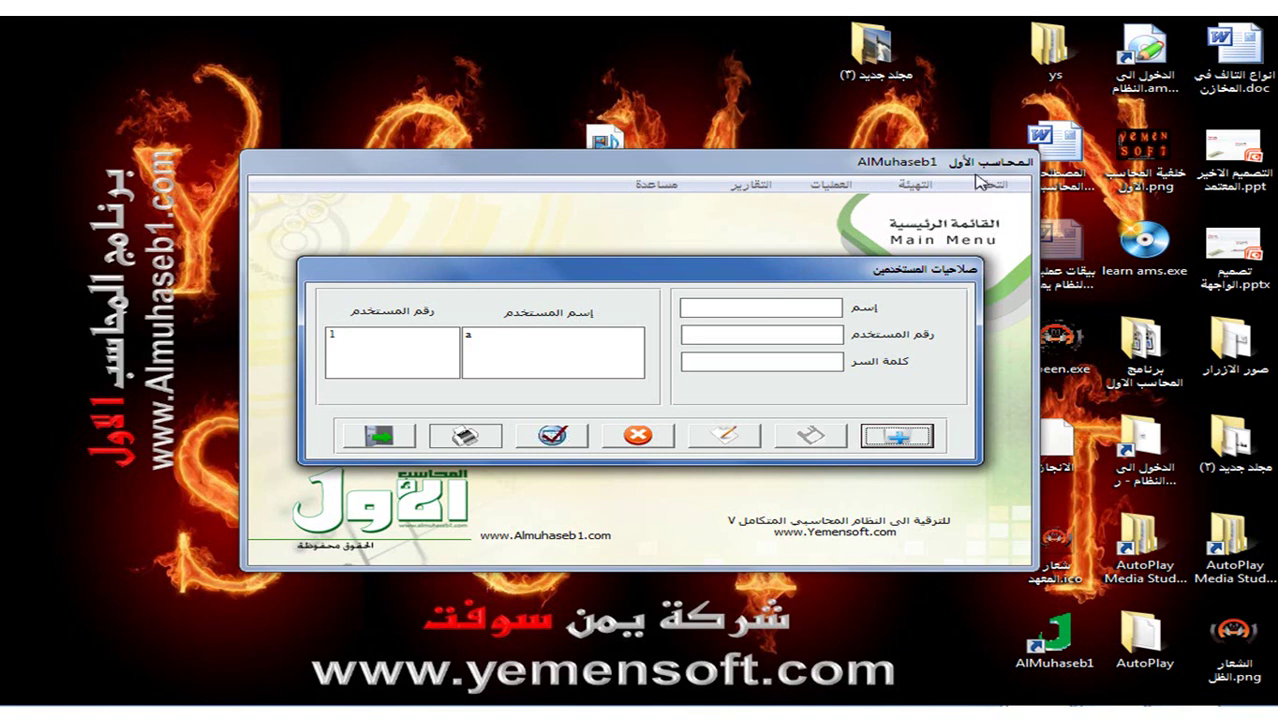
Step: Edit user number 1 and replace the name with the title المدير العام, a slash and the manager's first name
{"action": "left_click", "coordinate": [343, 335]}
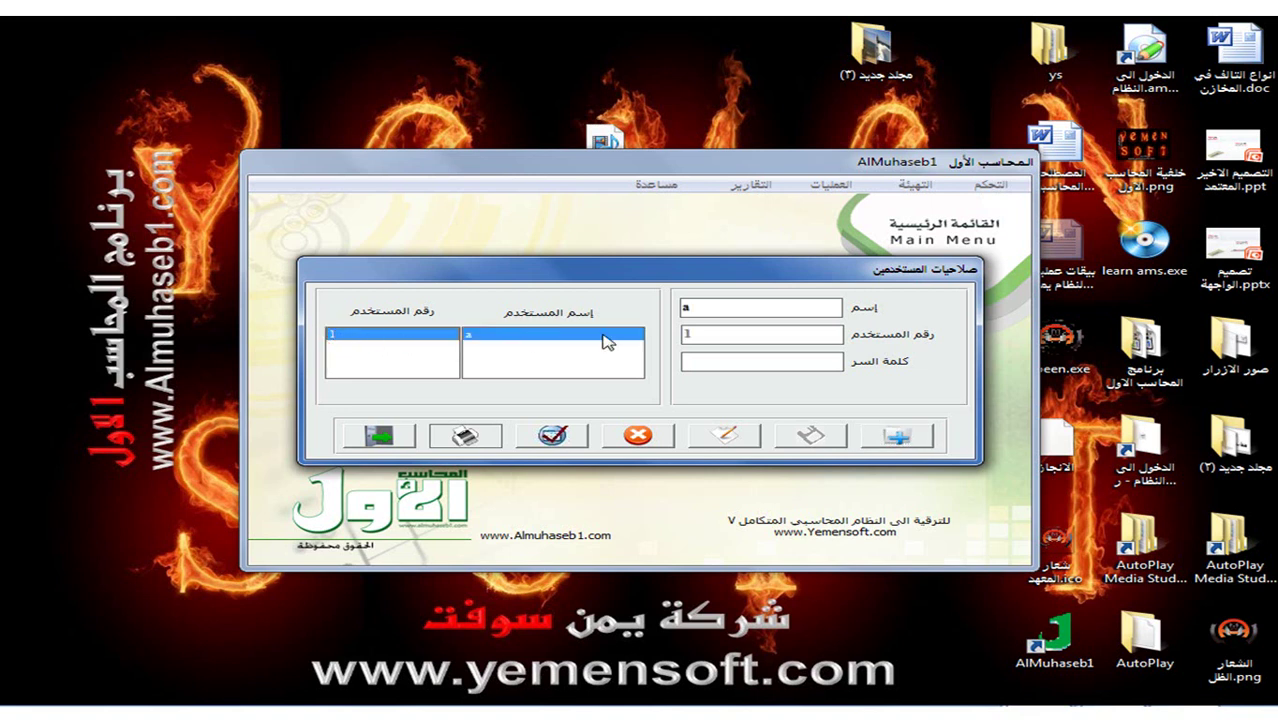
{"action": "left_click", "coordinate": [757, 312]}
{"action": "double_click", "coordinate": [757, 312]}
{"action": "left_click", "coordinate": [725, 436]}
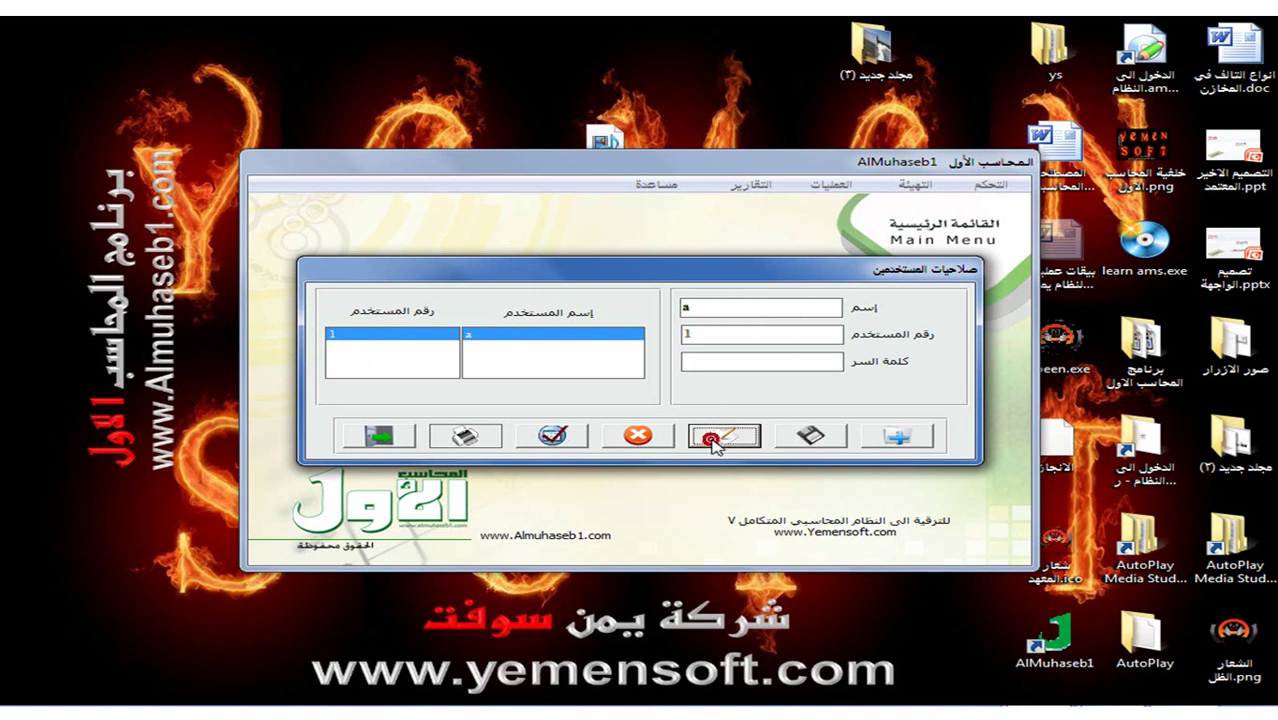
{"action": "left_click", "coordinate": [734, 306]}
{"action": "key", "text": "BackSpace"}
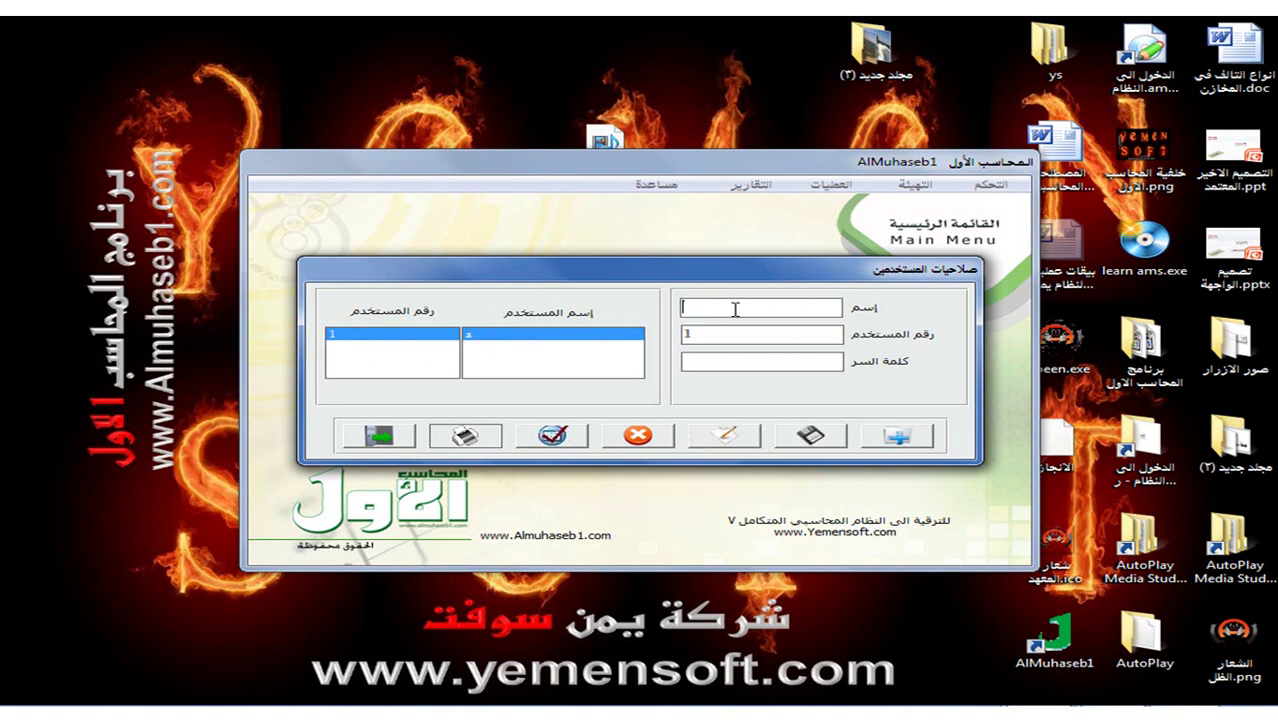
{"action": "type", "text": "المديرة ال"}
{"action": "key", "text": "BackSpace"}
{"action": "key", "text": "BackSpace"}
{"action": "key", "text": "BackSpace"}
{"action": "key", "text": "BackSpace"}
{"action": "type", "text": "العام/ع"}
{"action": "key", "text": "BackSpace"}
{"action": "type", "text": "محمد"}
Step: Leave the password and its confirmation blank for user number 1 and save the record
{"action": "left_click", "coordinate": [740, 362]}
{"action": "key", "text": "Return"}
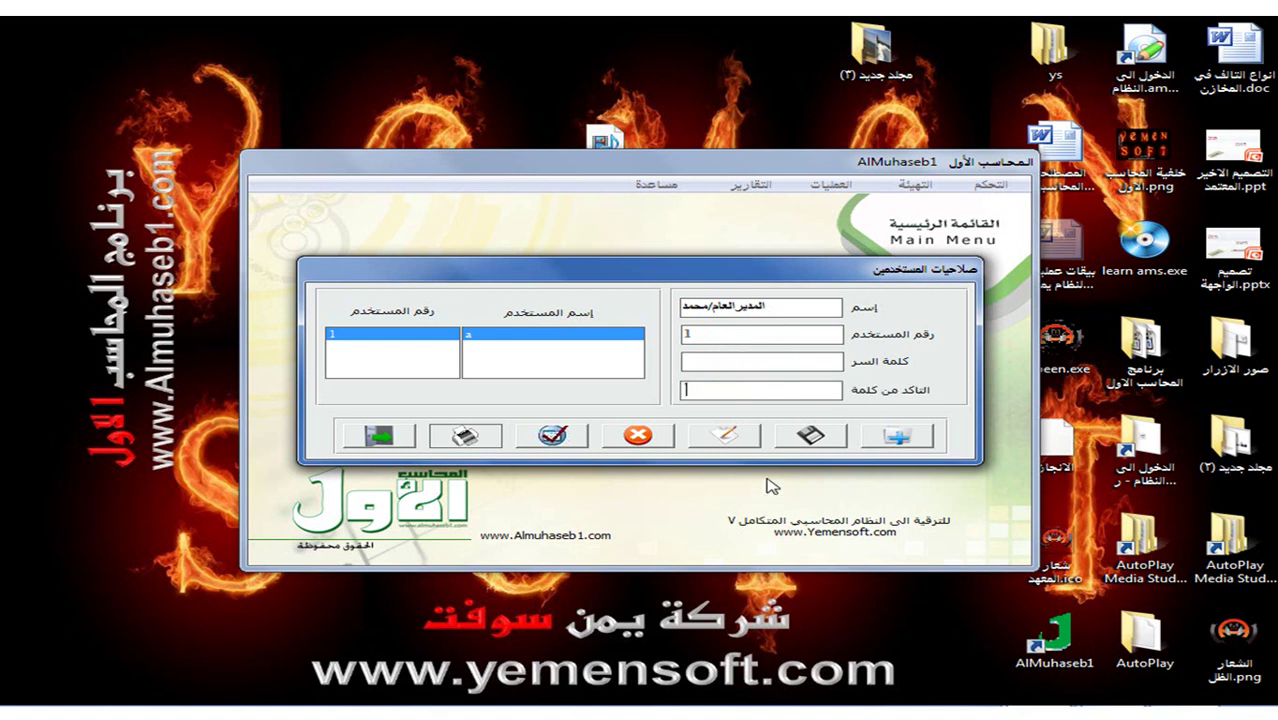
{"action": "left_click", "coordinate": [805, 433]}
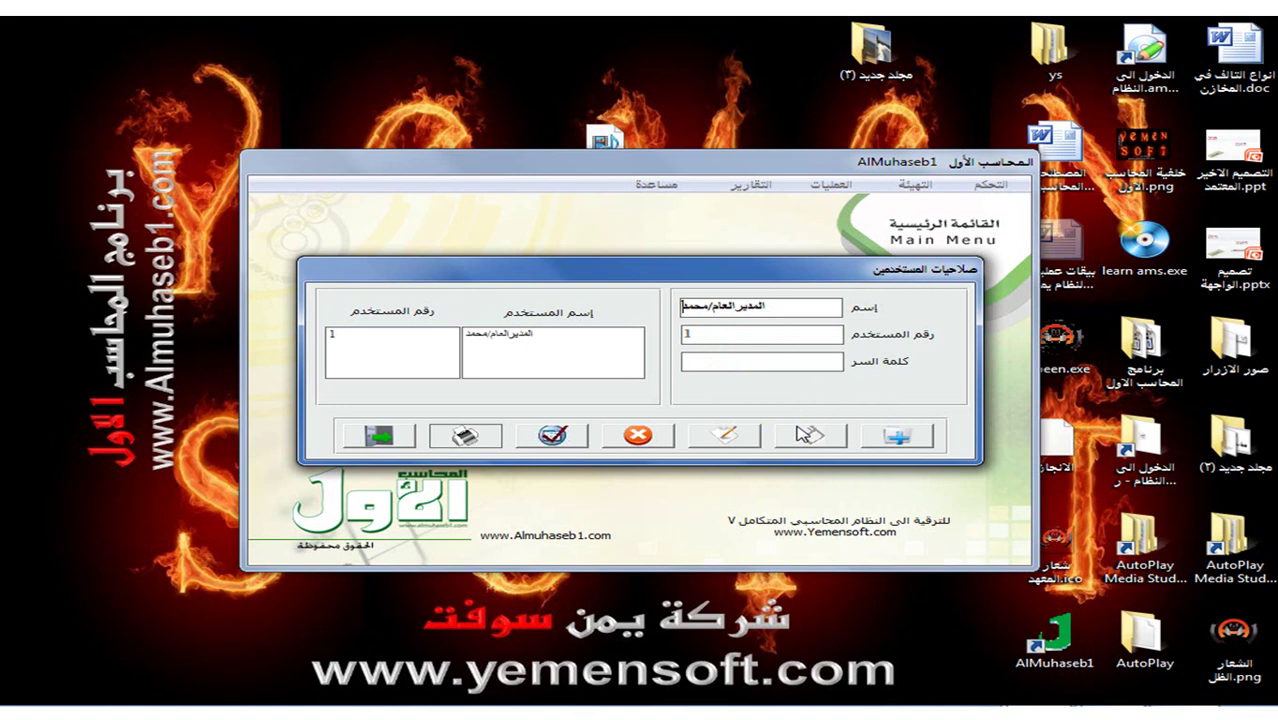
Step: Add a user with the person's first name, number 2 and a blank password, and save the record
{"action": "left_click", "coordinate": [895, 440]}
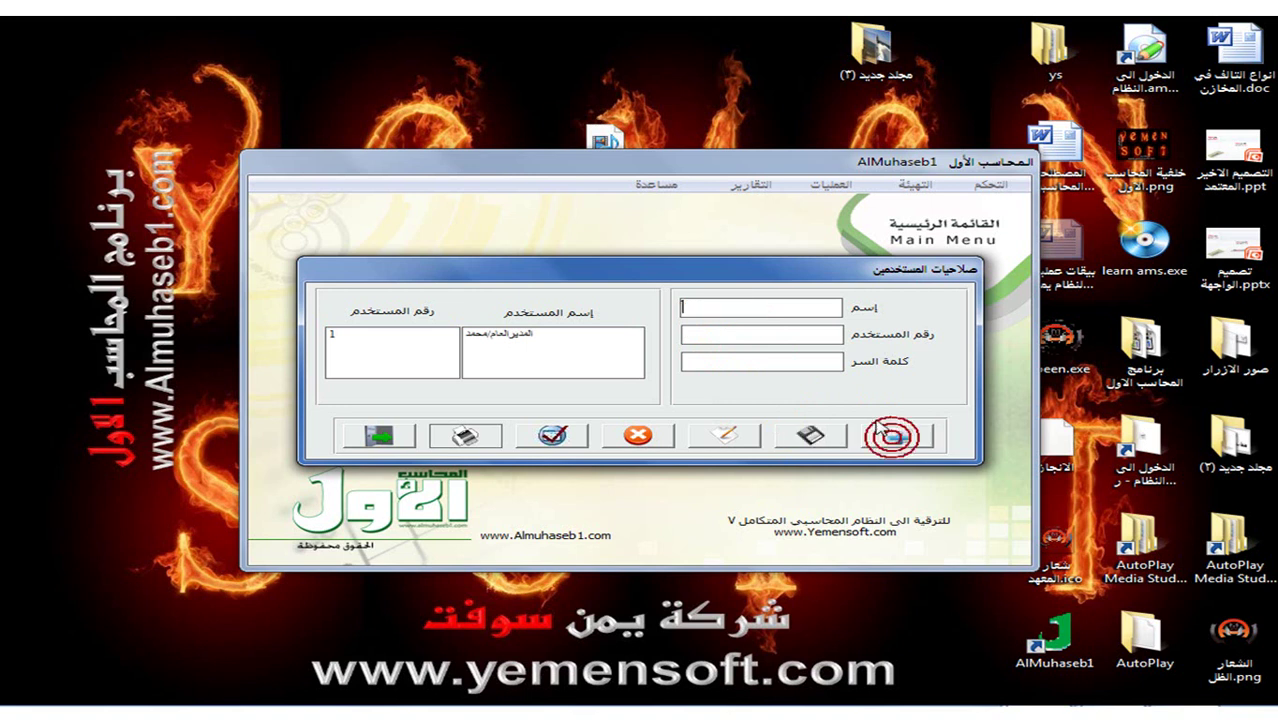
{"action": "type", "text": "معين"}
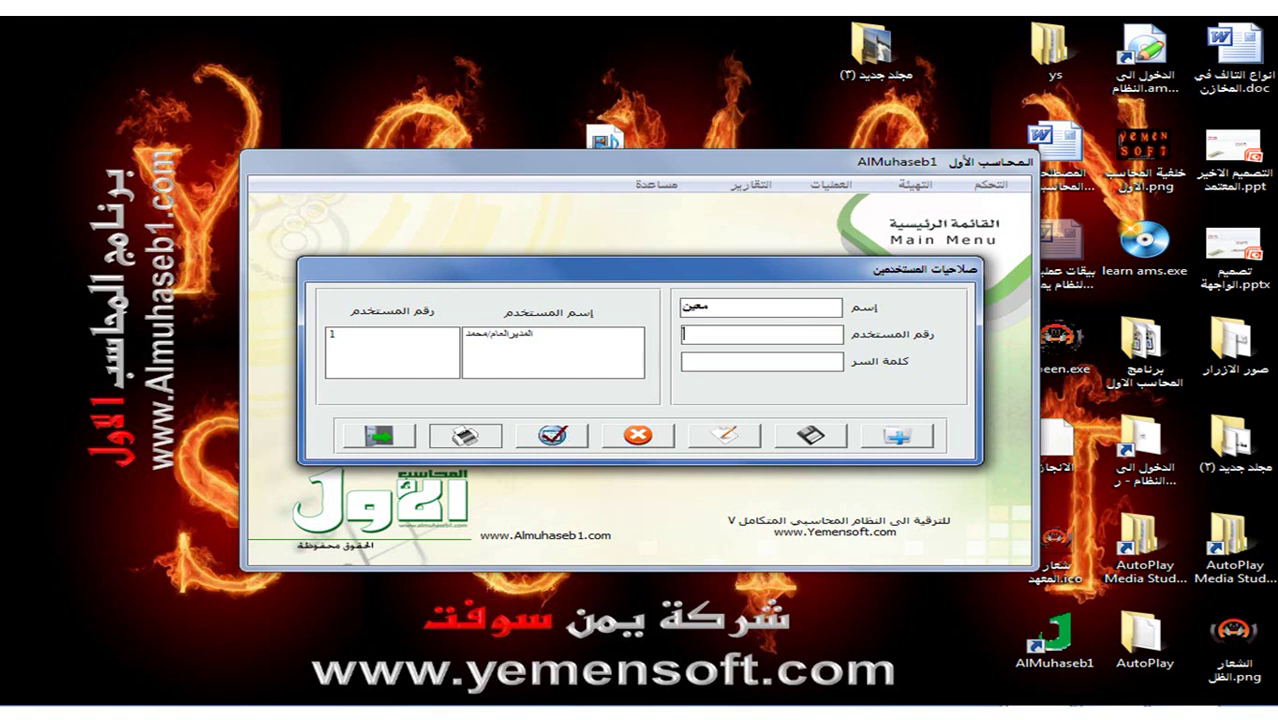
{"action": "key", "text": "Return"}
{"action": "type", "text": "2"}
{"action": "key", "text": "Return"}
{"action": "key", "text": "Return"}
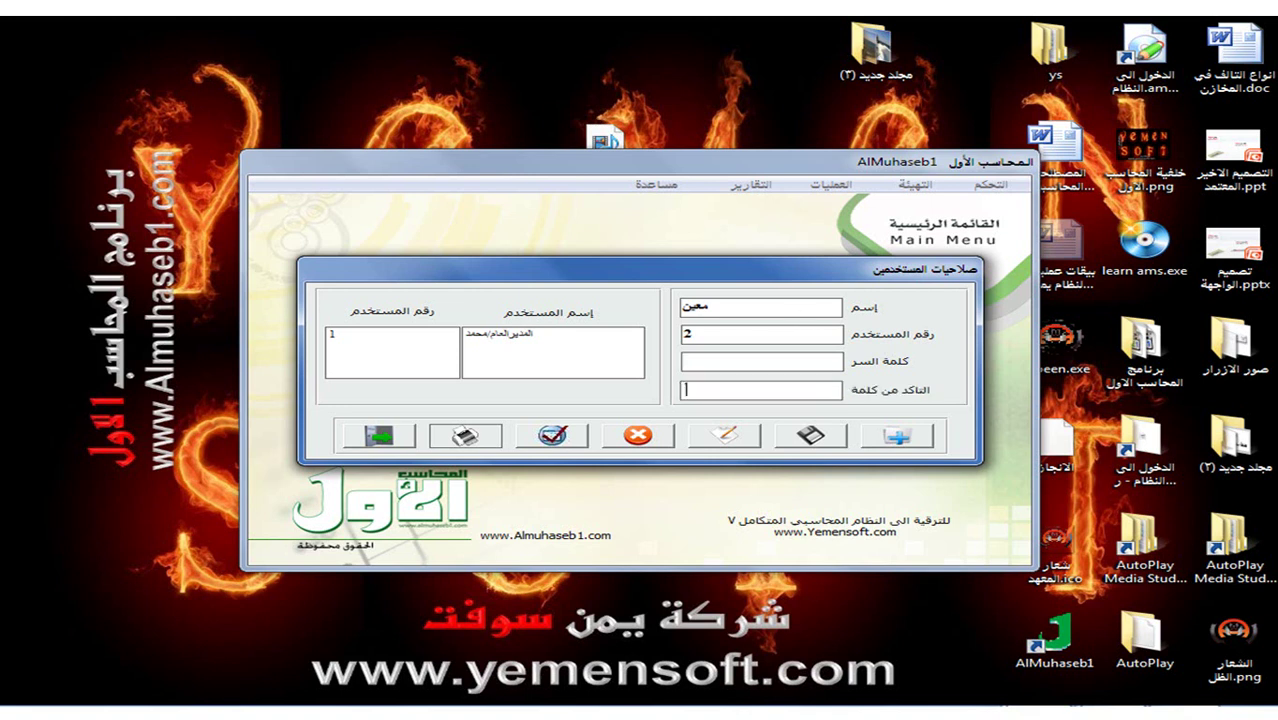
{"action": "left_click", "coordinate": [810, 437]}
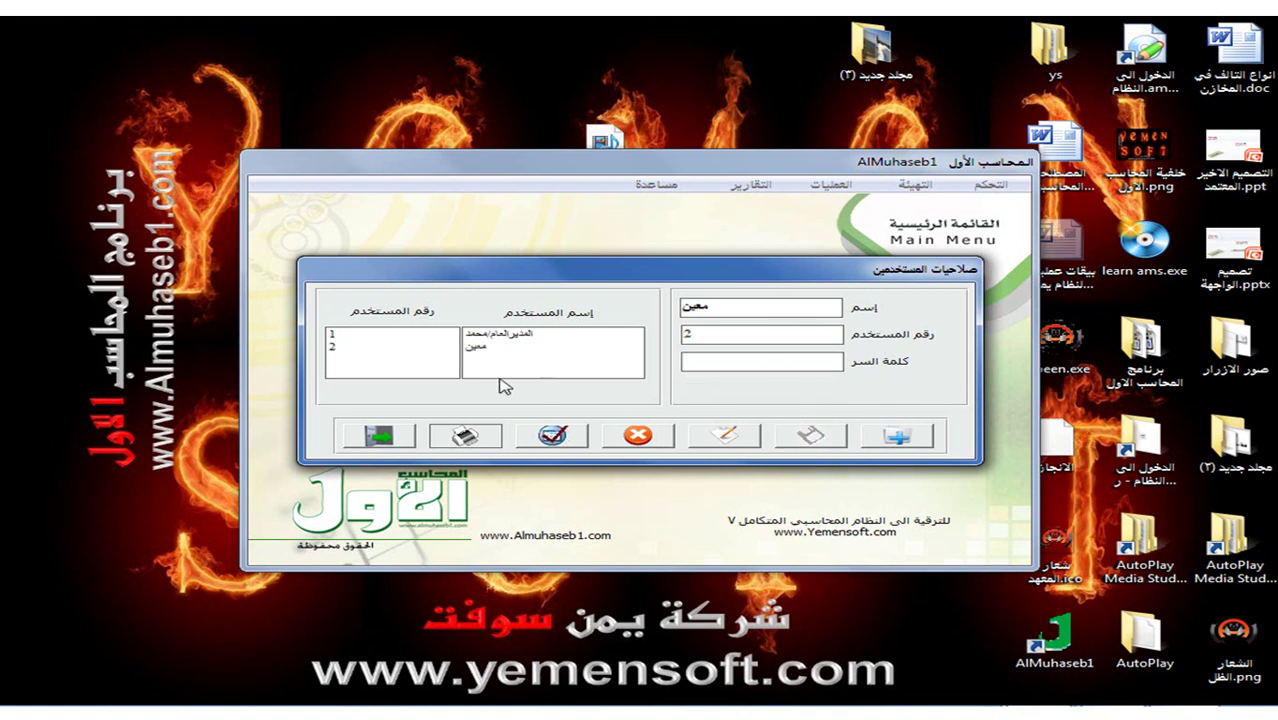
Step: Add another user with the person's first name, number 3 and a blank password, and save the record
{"action": "left_click", "coordinate": [918, 444]}
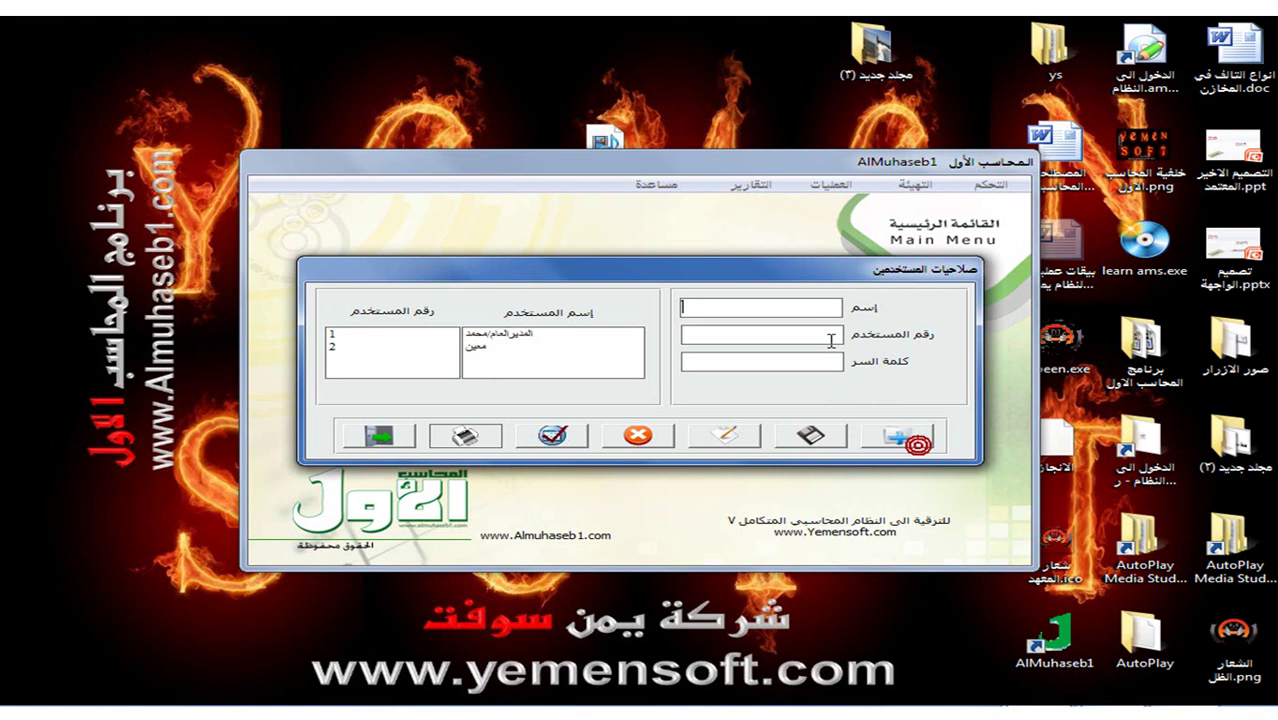
{"action": "type", "text": "احمد"}
{"action": "type", "text": "3"}
{"action": "key", "text": "Return"}
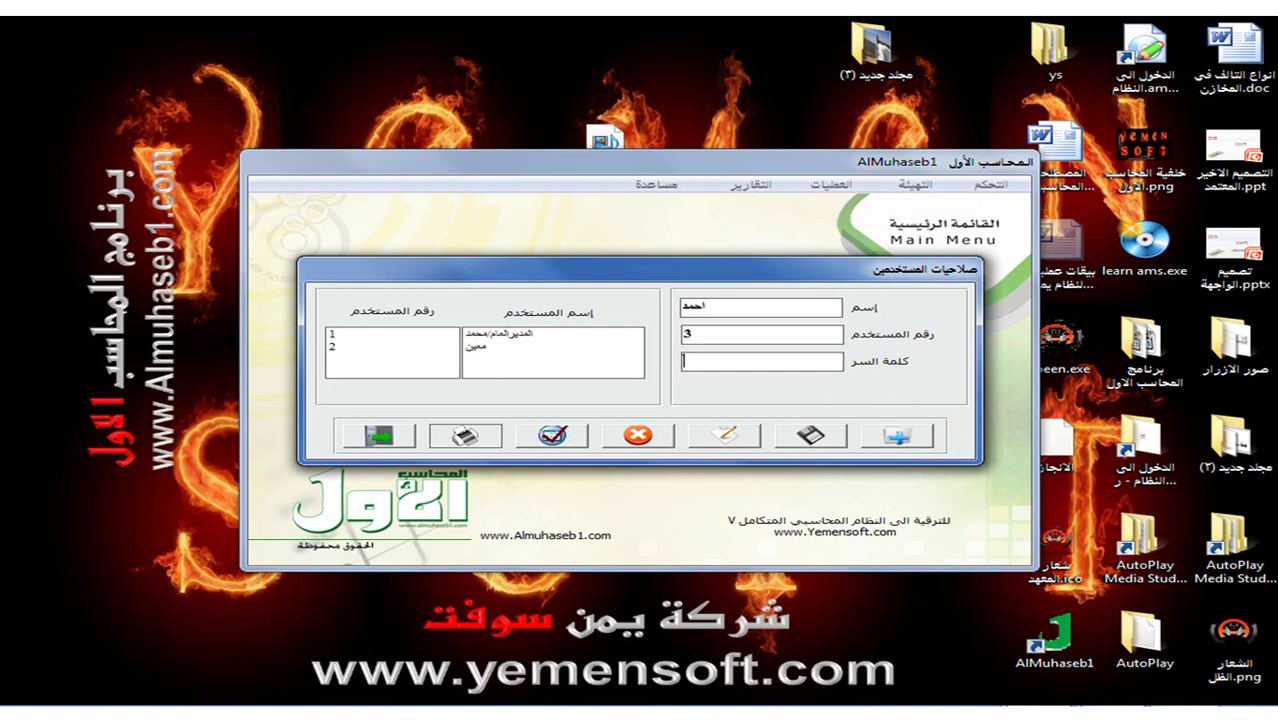
{"action": "key", "text": "Return"}
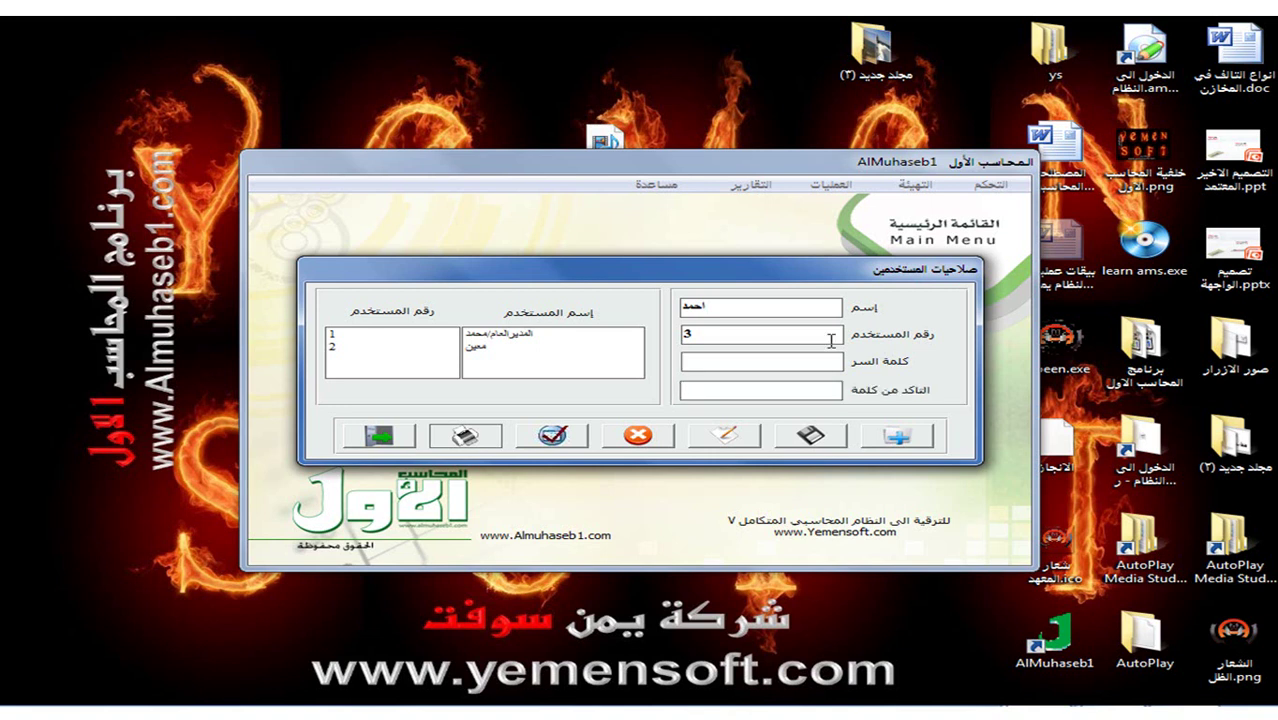
{"action": "key", "text": "Return"}
{"action": "left_click", "coordinate": [813, 434]}
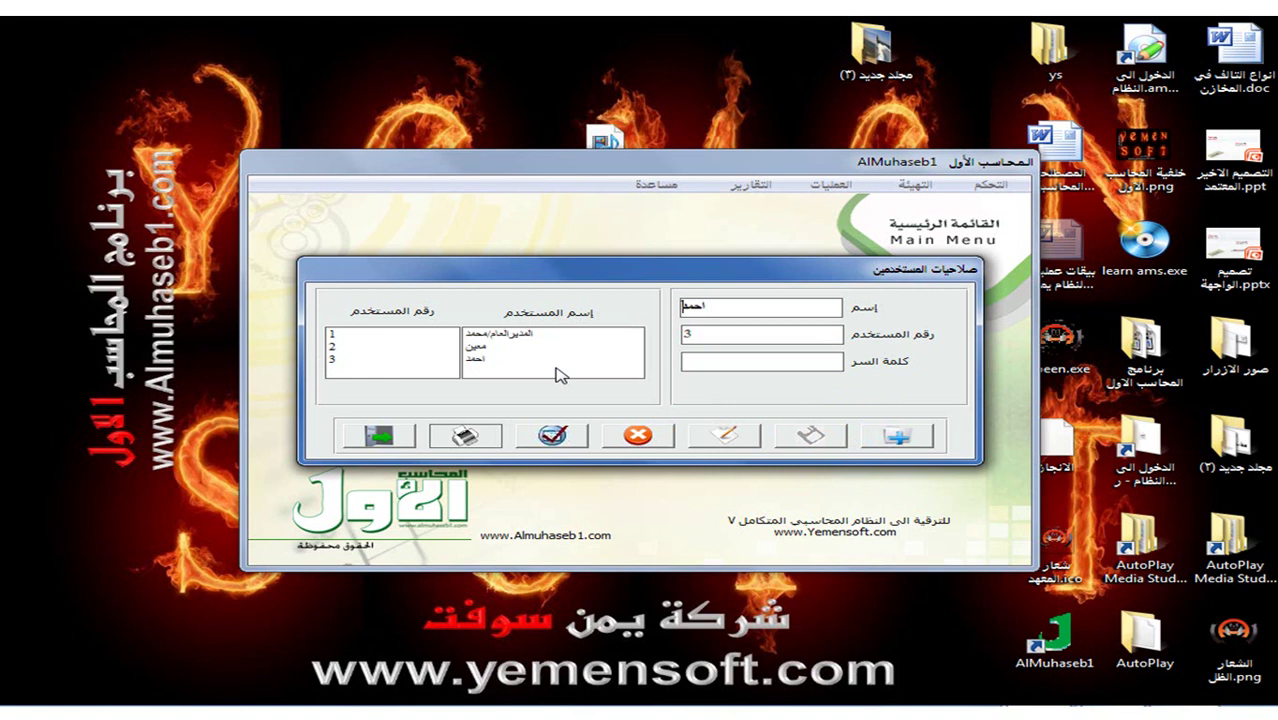
Step: Open the permissions of user 2 and grant add, edit, delete and view on قيود اليومية under العمليات
{"action": "left_click", "coordinate": [476, 347]}
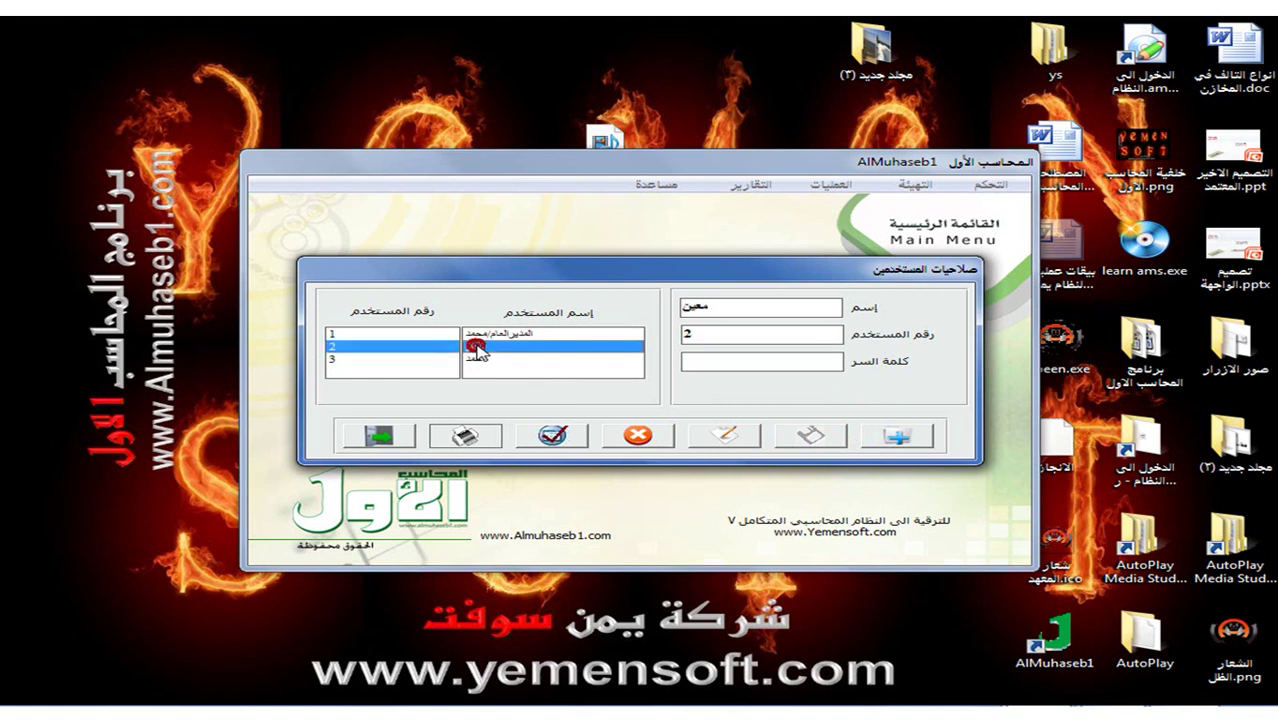
{"action": "left_click", "coordinate": [554, 437]}
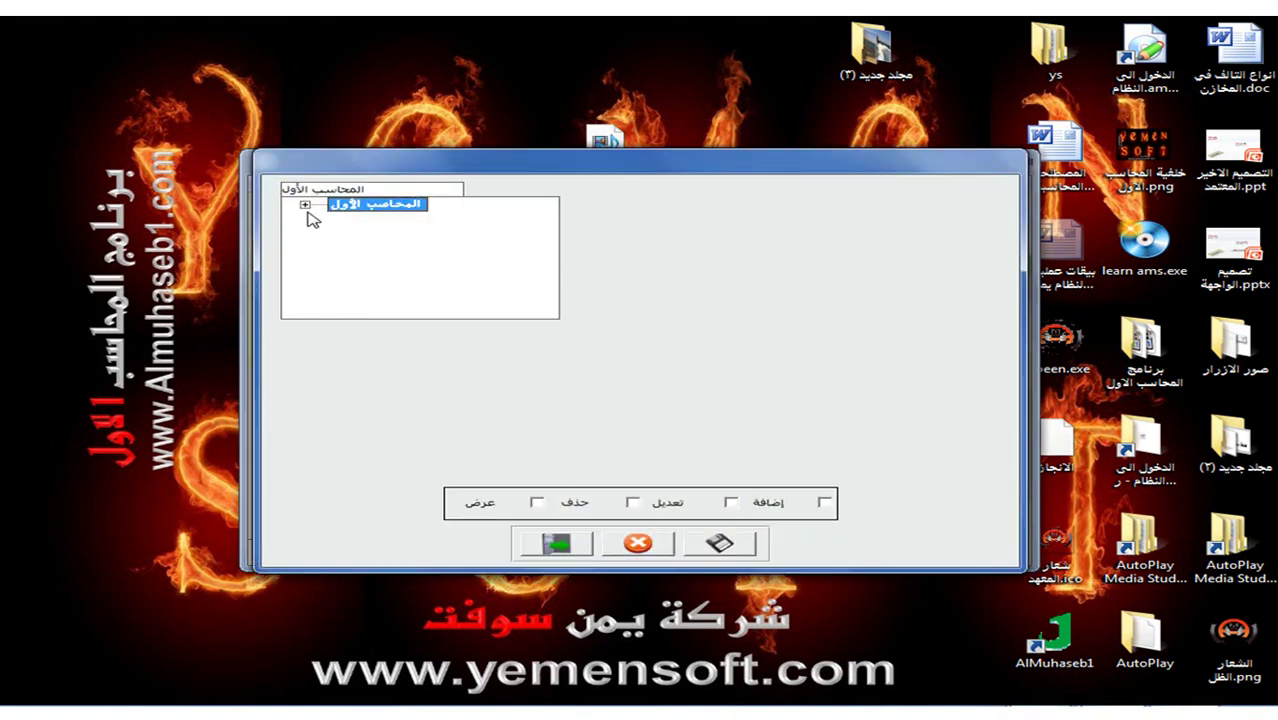
{"action": "left_click", "coordinate": [305, 204]}
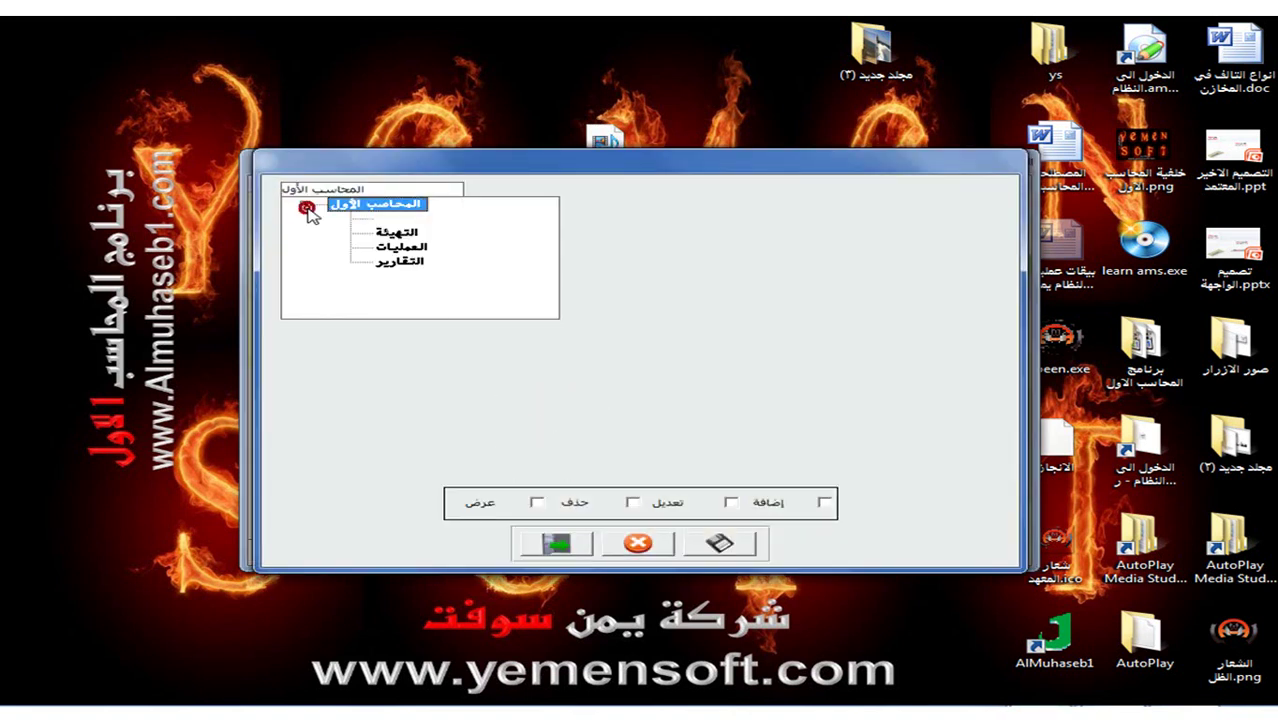
{"action": "left_click", "coordinate": [406, 248]}
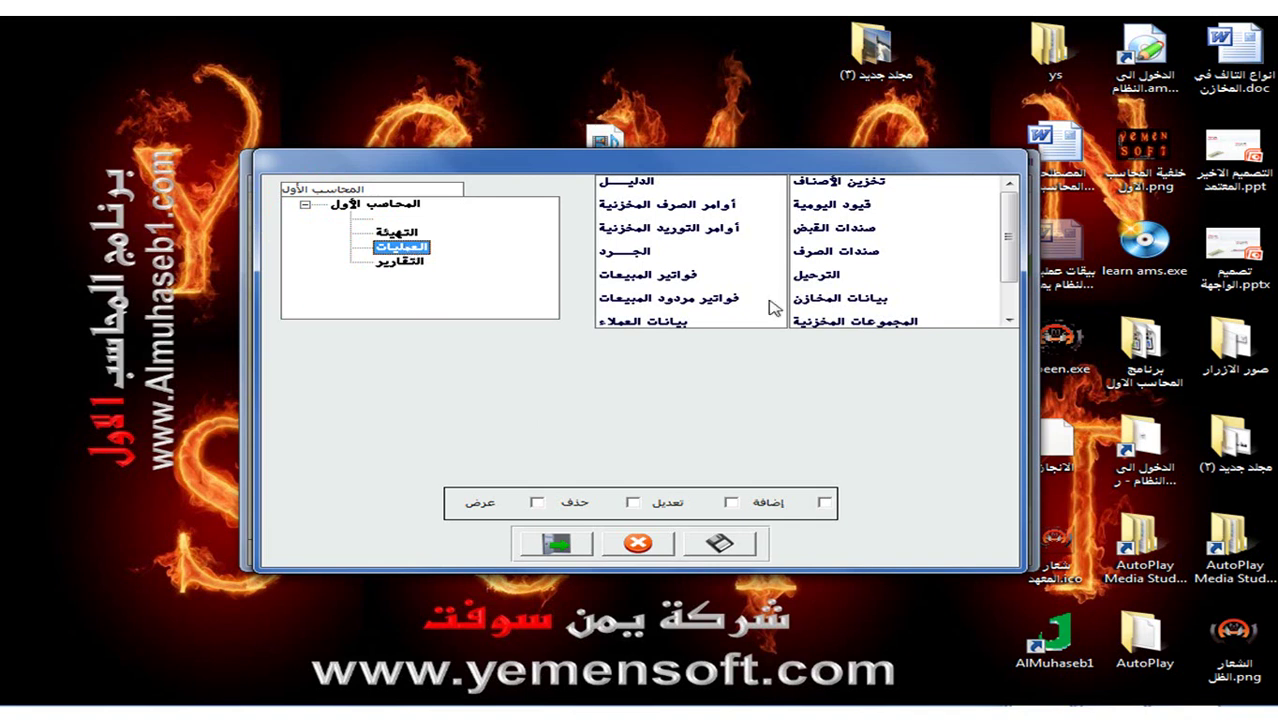
{"action": "left_click", "coordinate": [851, 211]}
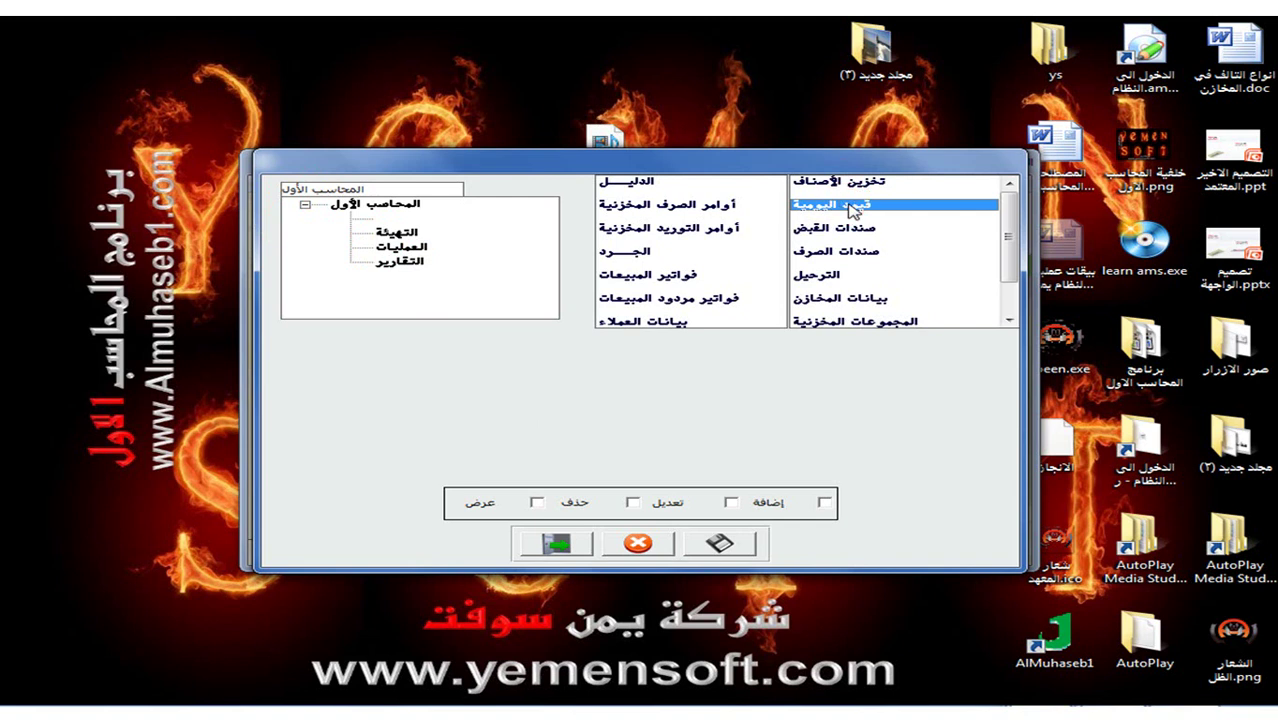
{"action": "left_click", "coordinate": [824, 502]}
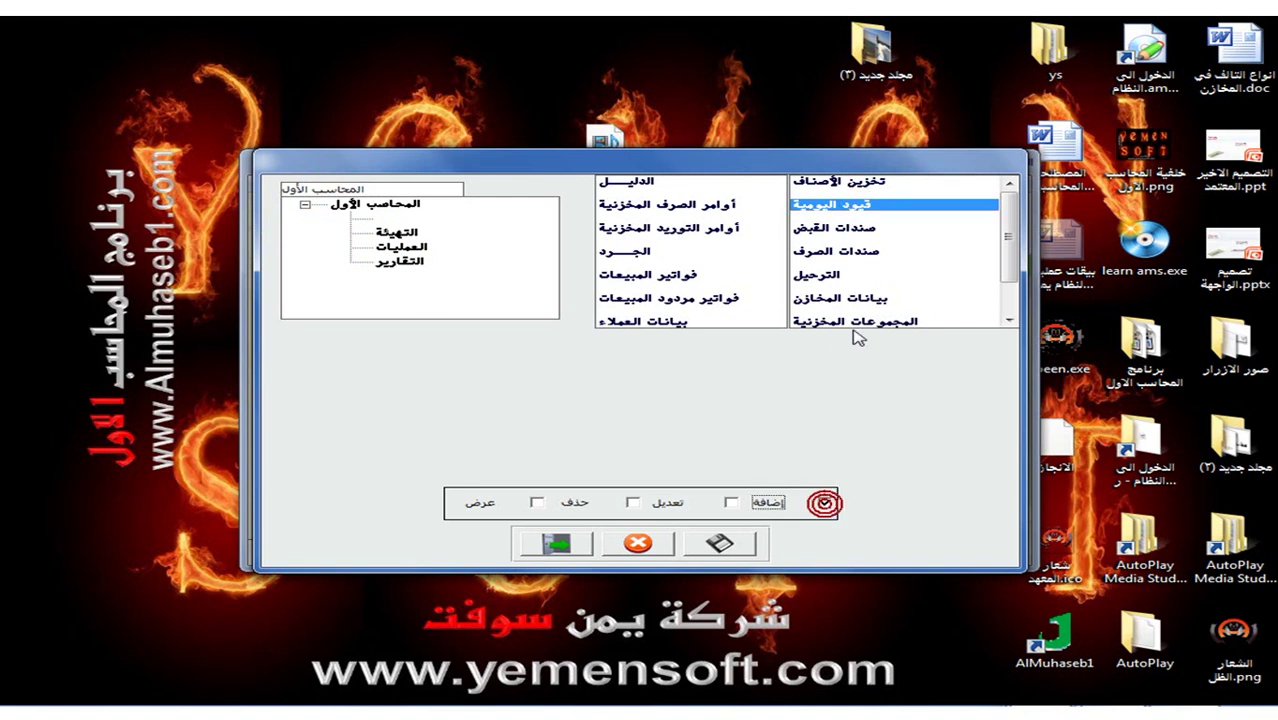
{"action": "left_click", "coordinate": [731, 503]}
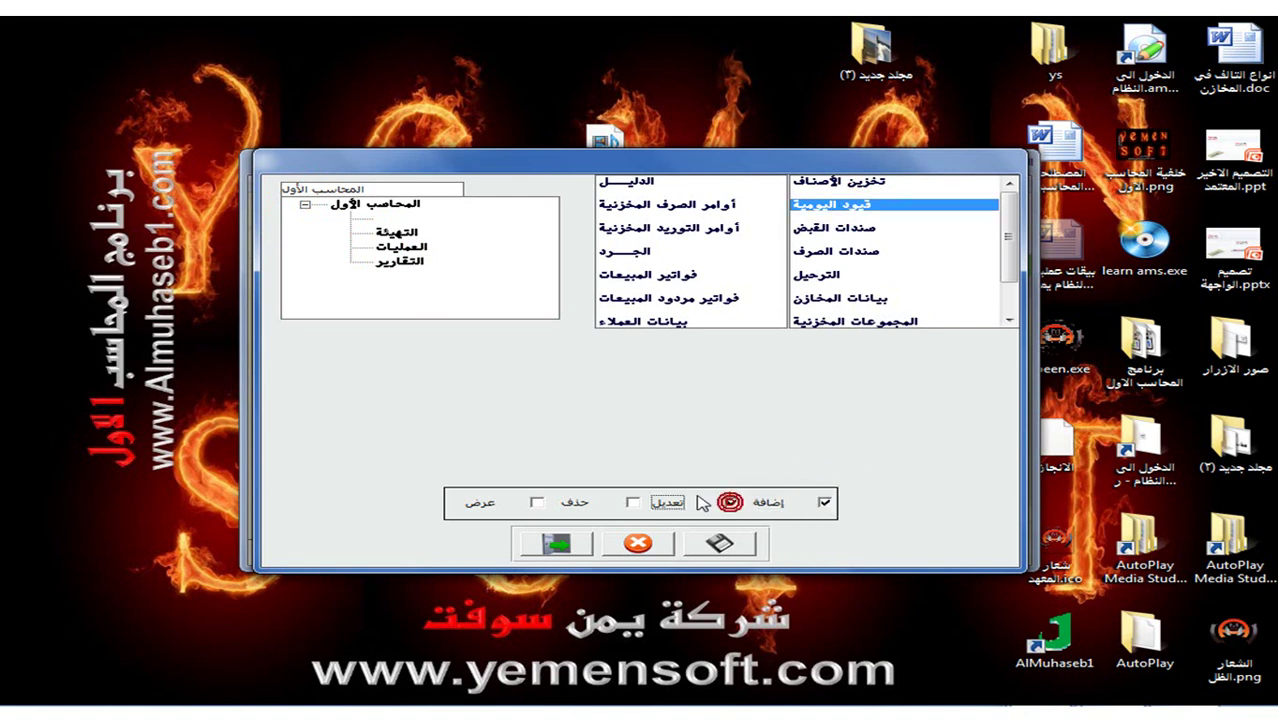
{"action": "left_click", "coordinate": [632, 504]}
{"action": "left_click", "coordinate": [537, 503]}
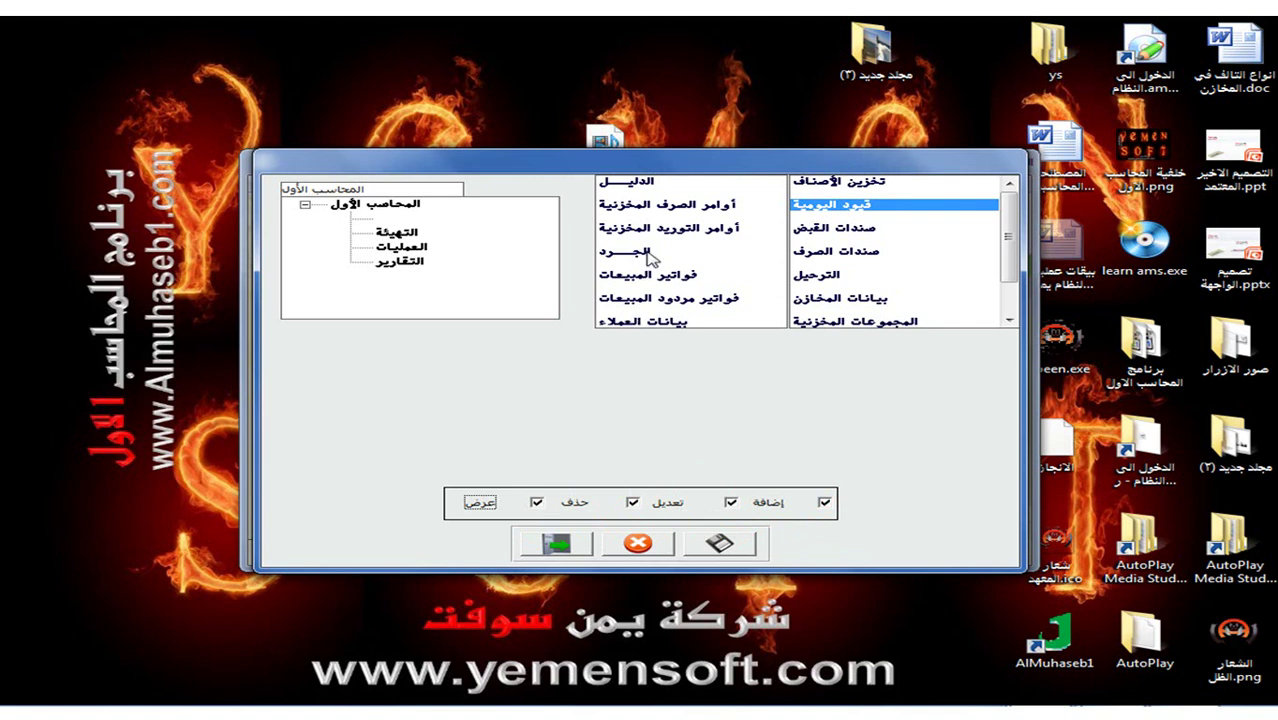
Step: Grant user 2 add, edit, delete and view on فواتير المبيعات, save the permissions and return to the user list
{"action": "left_click", "coordinate": [658, 276]}
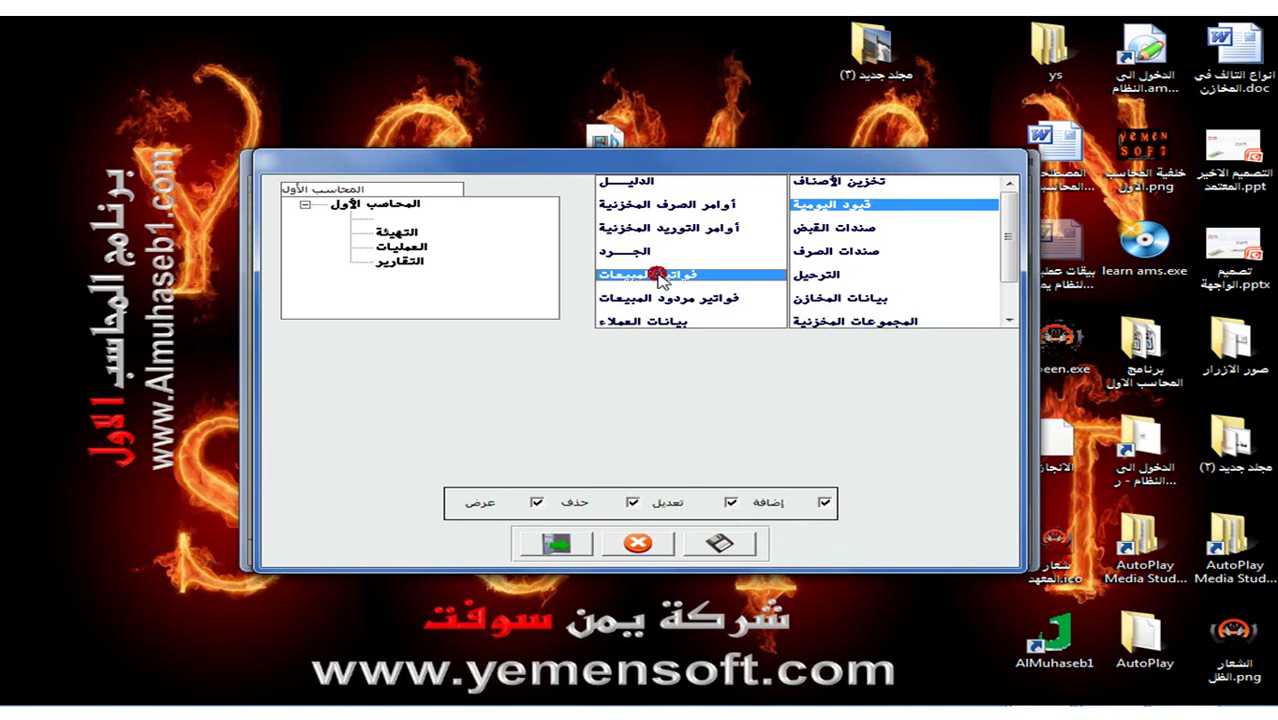
{"action": "left_click", "coordinate": [659, 279]}
{"action": "left_click", "coordinate": [824, 502]}
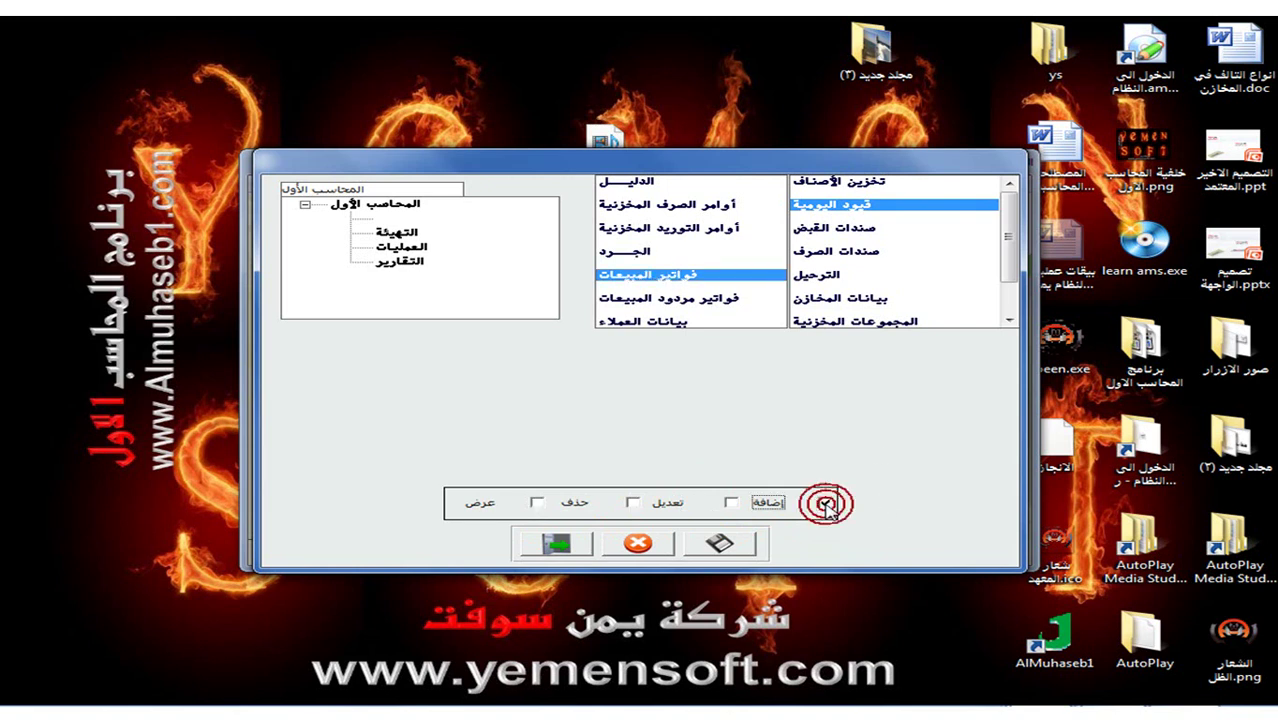
{"action": "left_click", "coordinate": [730, 502]}
{"action": "left_click", "coordinate": [632, 502]}
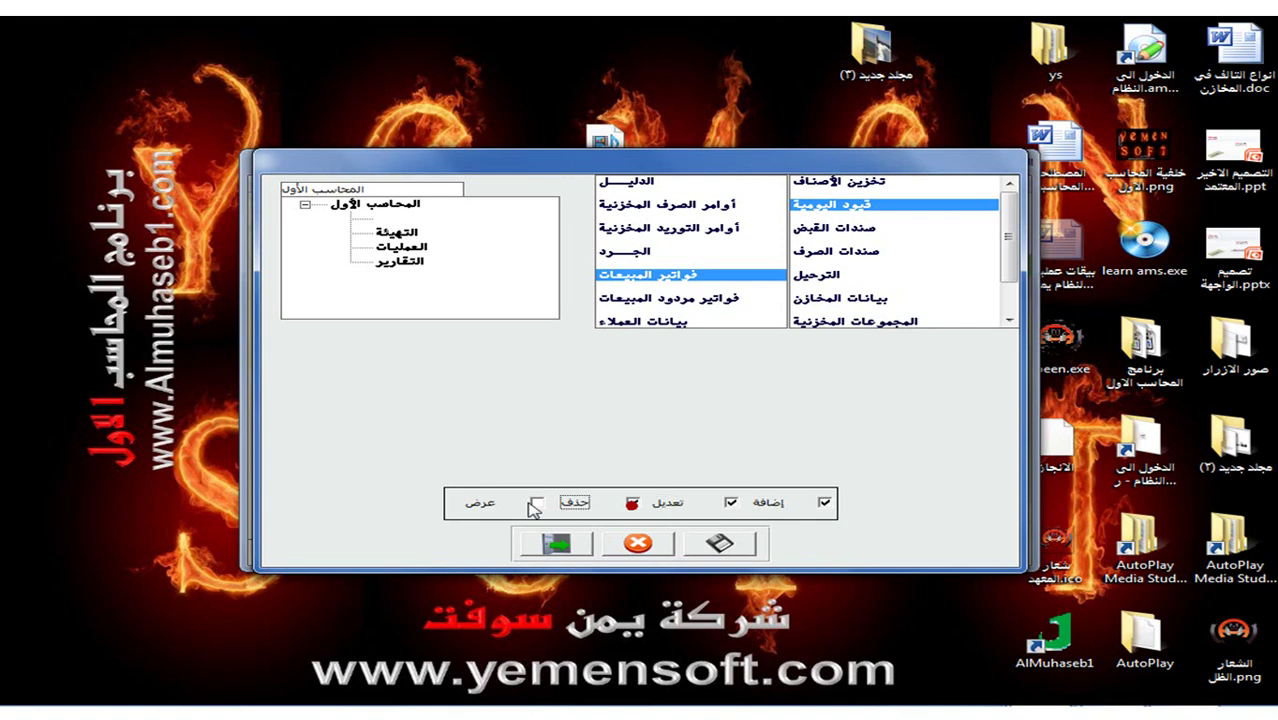
{"action": "left_click", "coordinate": [536, 503]}
{"action": "left_click", "coordinate": [720, 544]}
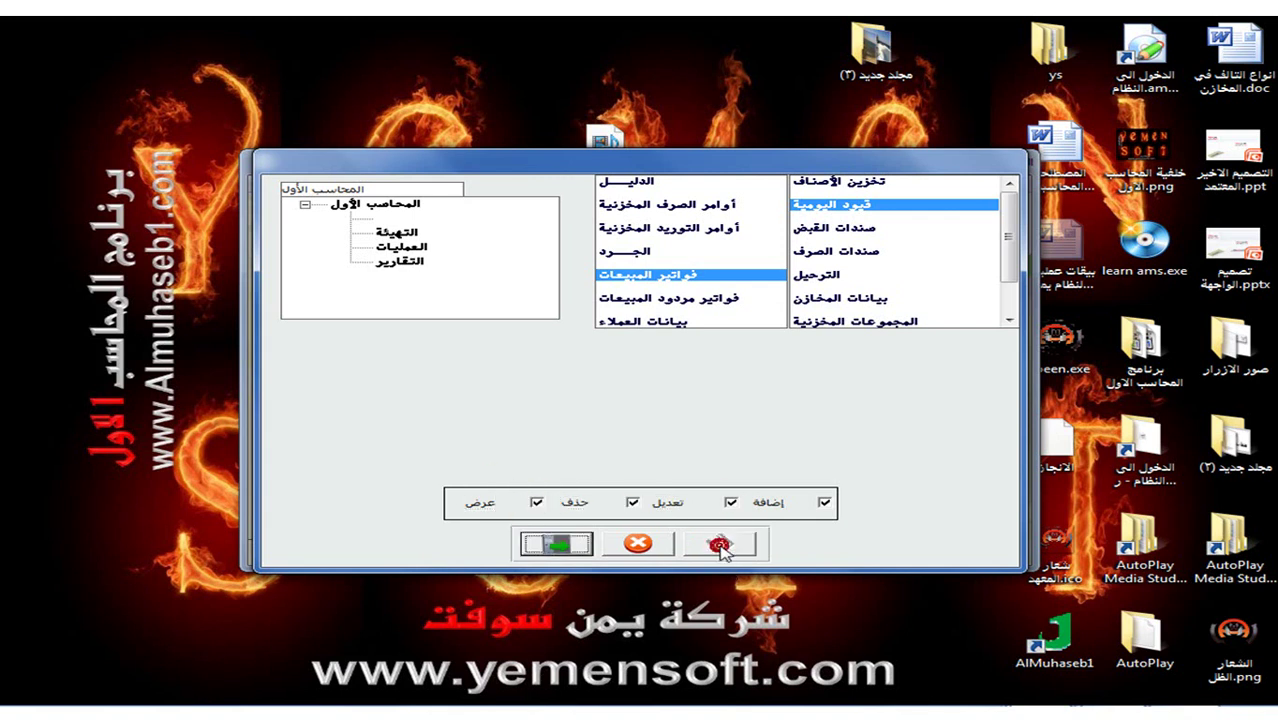
{"action": "left_click", "coordinate": [556, 543]}
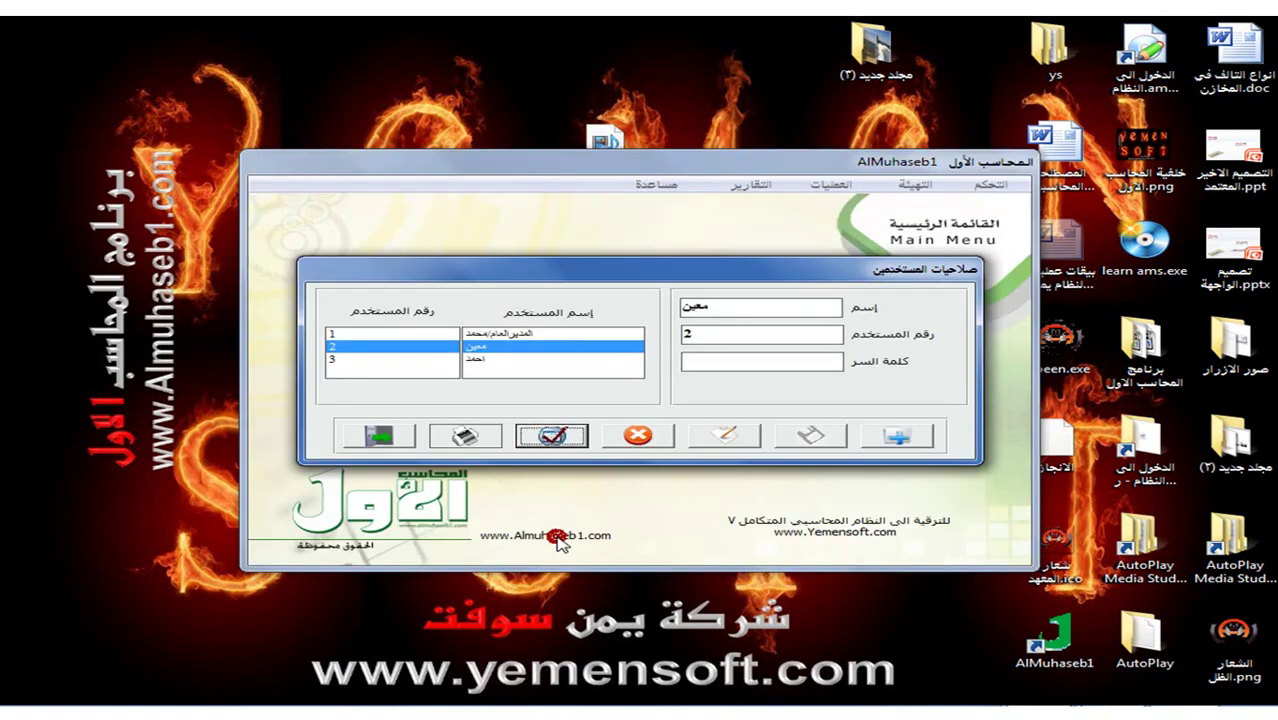
Step: Open the permissions of user 3 and display the screens under العمليات
{"action": "left_click", "coordinate": [472, 359]}
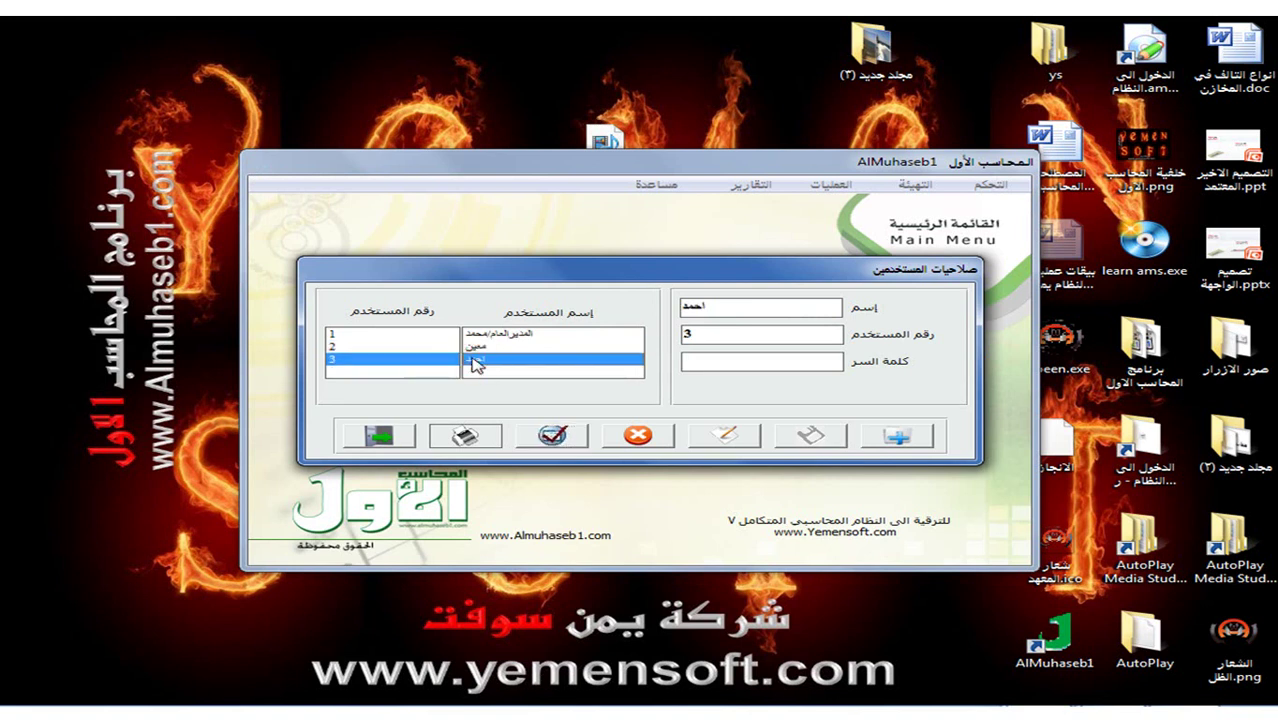
{"action": "left_click", "coordinate": [553, 435]}
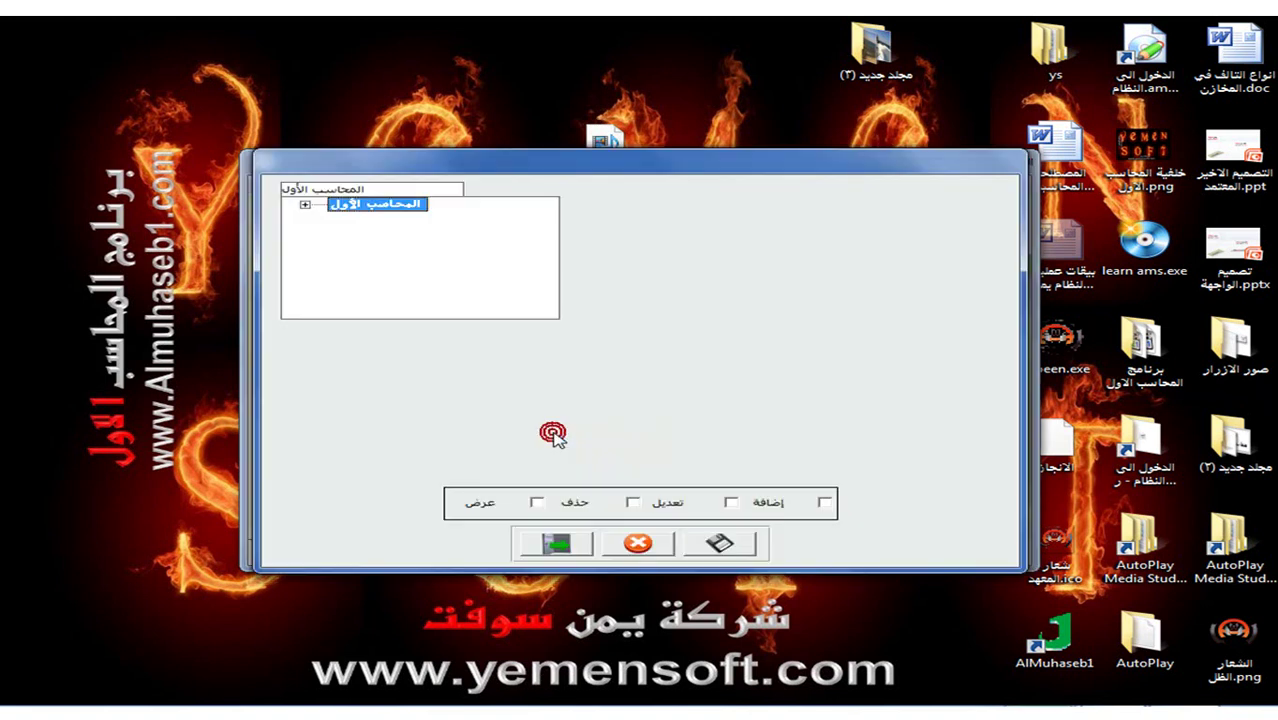
{"action": "left_click", "coordinate": [306, 205]}
{"action": "left_click", "coordinate": [398, 248]}
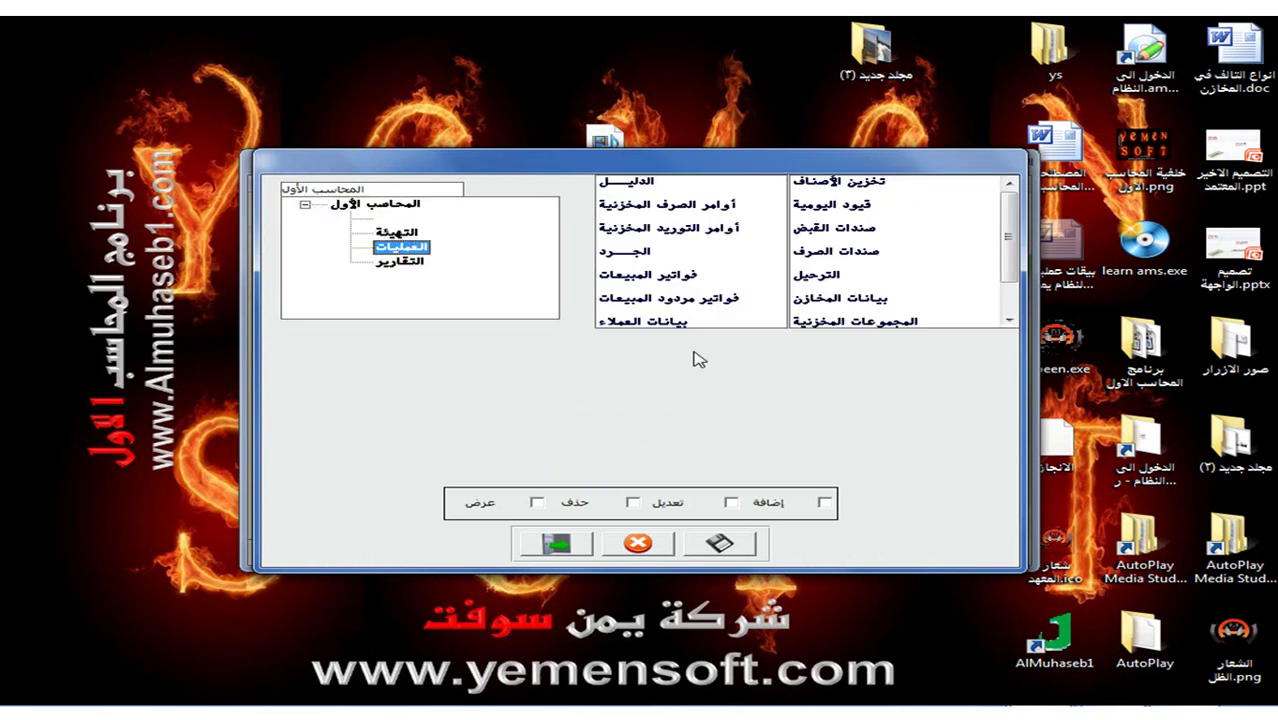
Step: Try to save add, edit, delete and view permissions on صندات الصرف for user 3
{"action": "left_click", "coordinate": [817, 256]}
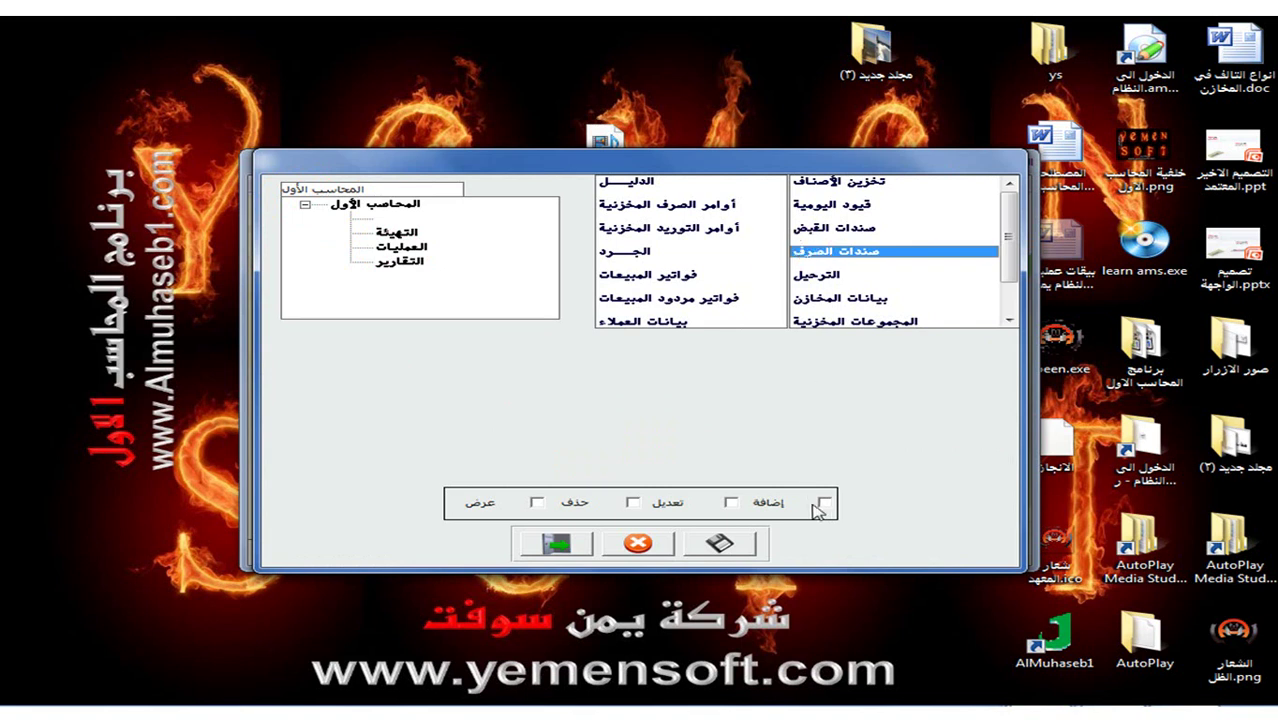
{"action": "left_click", "coordinate": [821, 503]}
{"action": "left_click", "coordinate": [732, 502]}
{"action": "left_click", "coordinate": [632, 502]}
{"action": "left_click", "coordinate": [537, 502]}
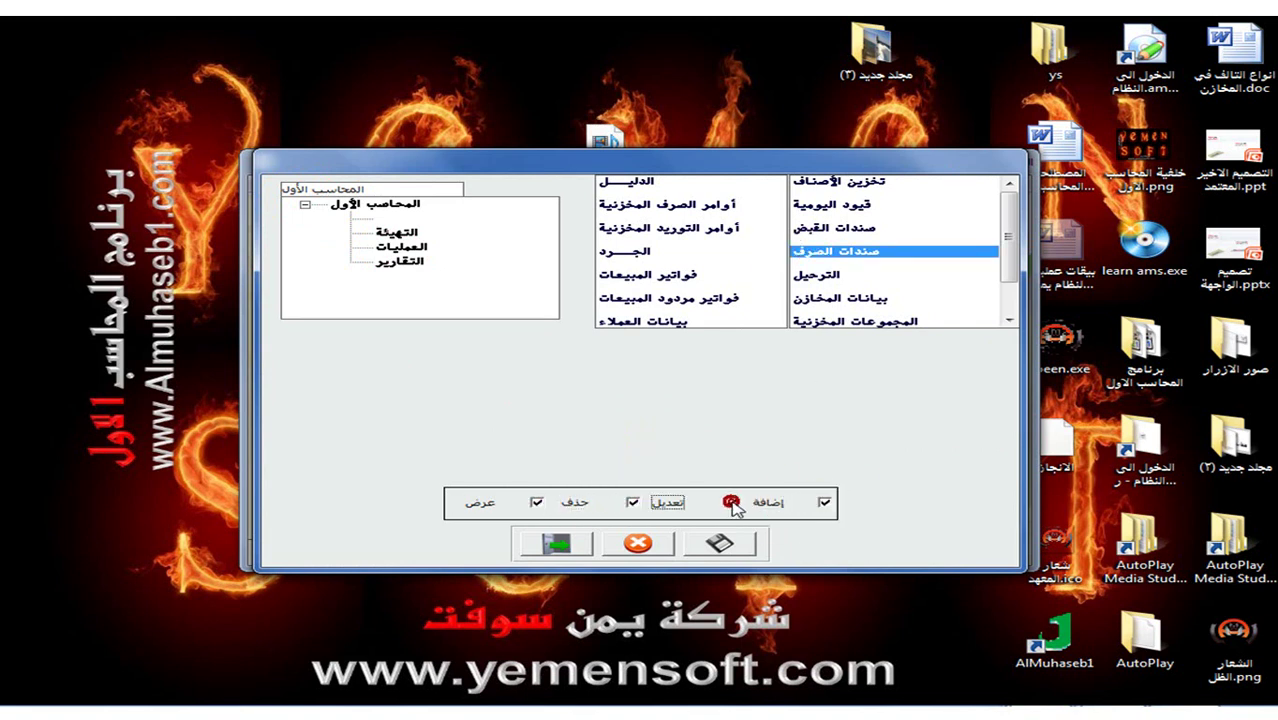
{"action": "left_click", "coordinate": [722, 543]}
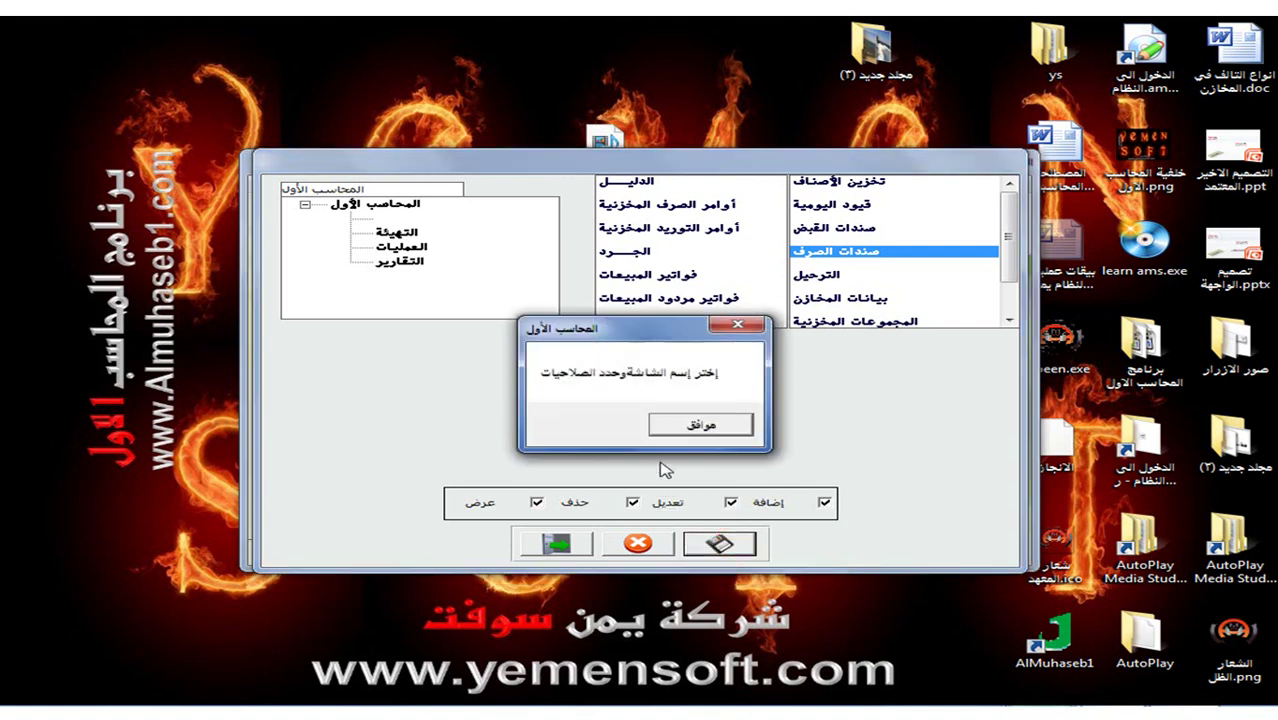
{"action": "left_click", "coordinate": [664, 421]}
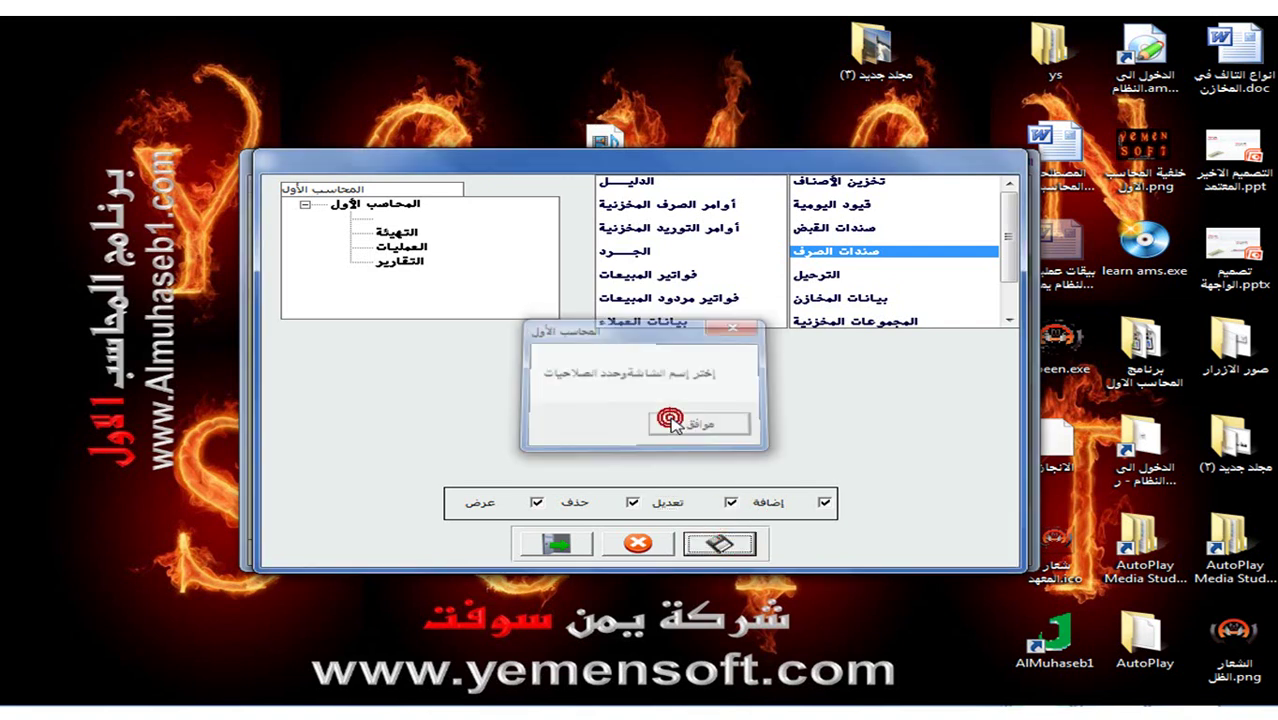
Step: Reselect صندات الصرف for user 3, set its permissions including add (إضافة), save them and return to the user list
{"action": "left_click", "coordinate": [830, 252]}
{"action": "left_click", "coordinate": [823, 503]}
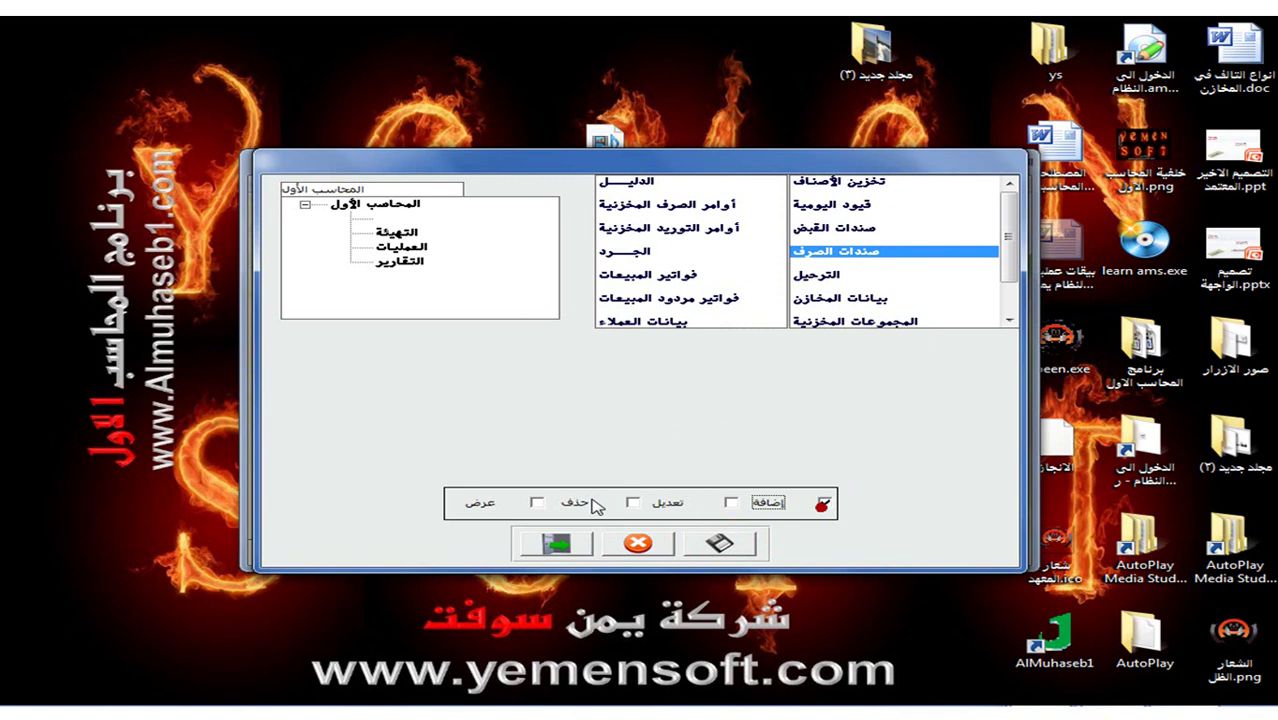
{"action": "left_click", "coordinate": [568, 503]}
{"action": "left_click", "coordinate": [714, 502]}
{"action": "left_click", "coordinate": [724, 541]}
{"action": "left_click", "coordinate": [562, 543]}
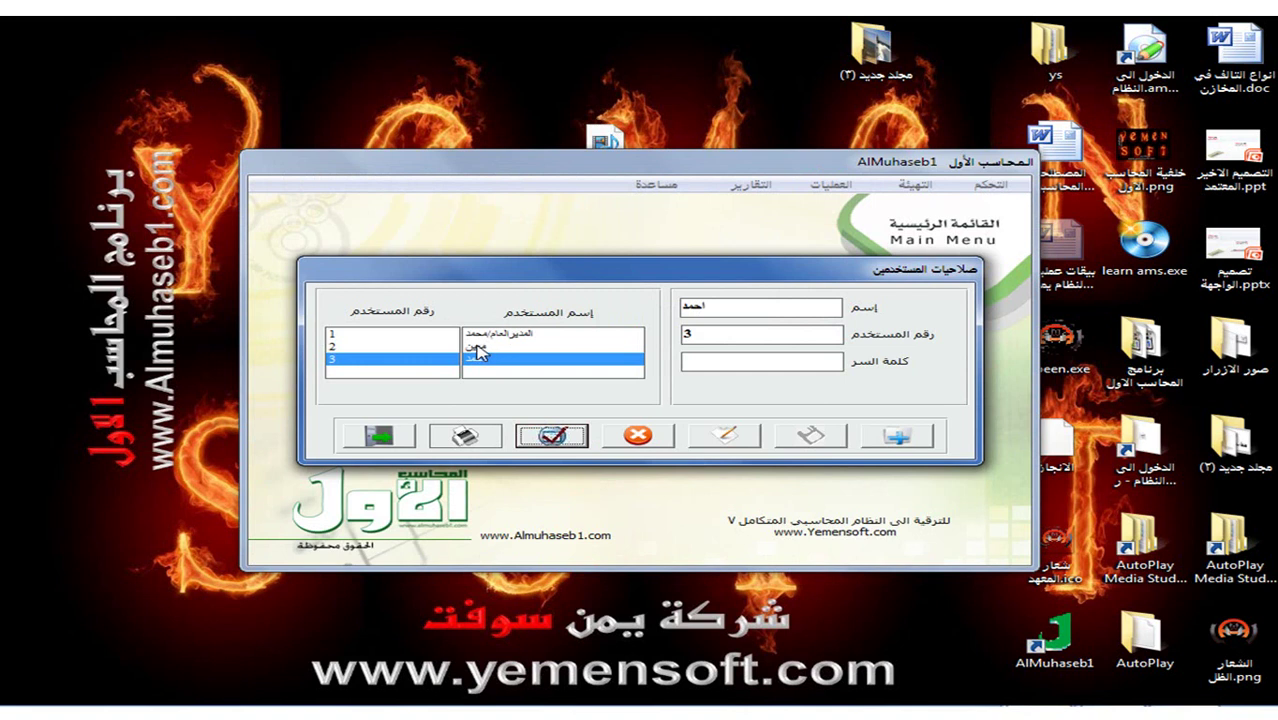
Step: Close the user permissions screen, exit the accounting program and confirm the exit
{"action": "left_click", "coordinate": [379, 435]}
{"action": "left_click", "coordinate": [990, 185]}
{"action": "left_click", "coordinate": [930, 311]}
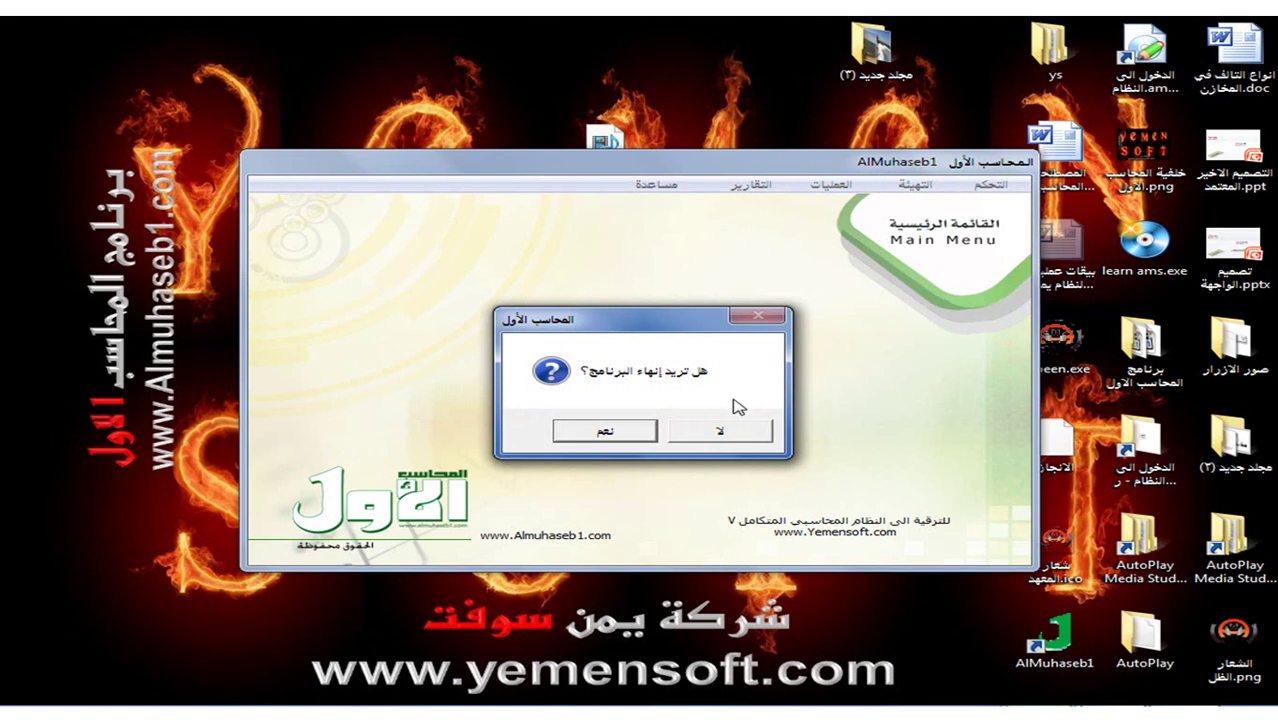
{"action": "left_click", "coordinate": [630, 432]}
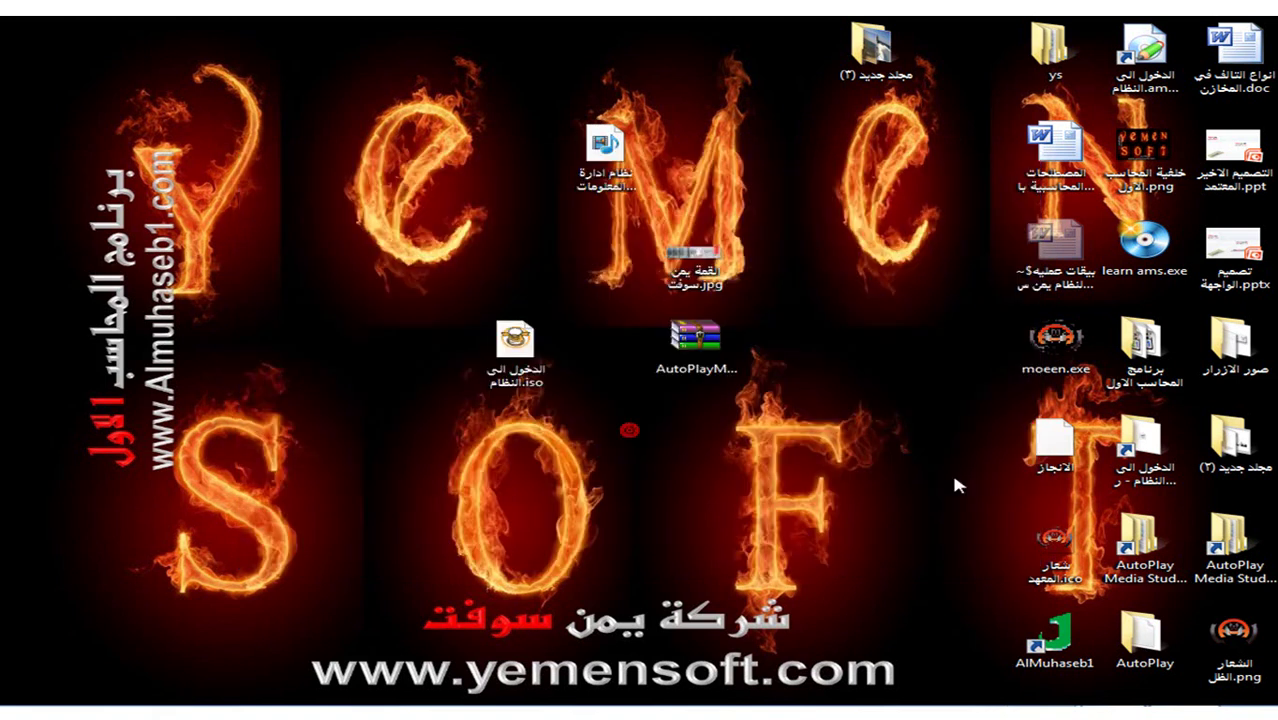
Step: Restart AlMuhaseb1 and log in to branch 1 as user 2 with the account password
{"action": "double_click", "coordinate": [1068, 628]}
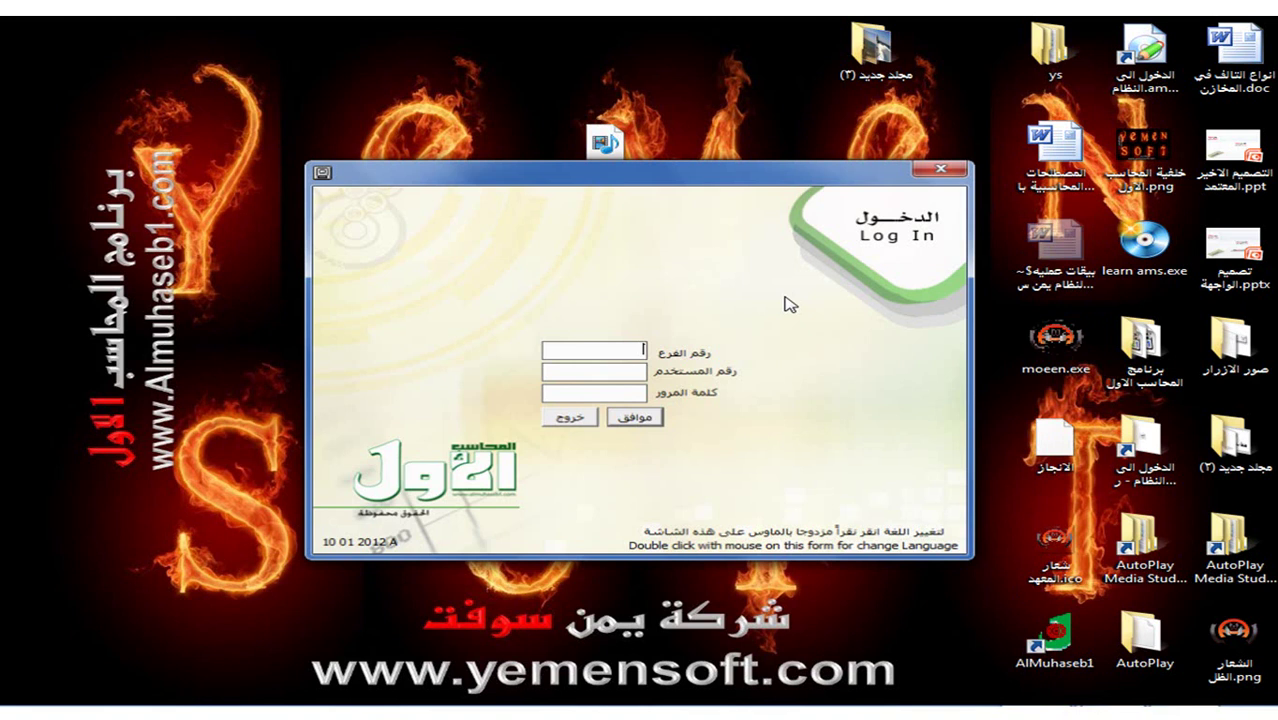
{"action": "type", "text": "1"}
{"action": "key", "text": "Return"}
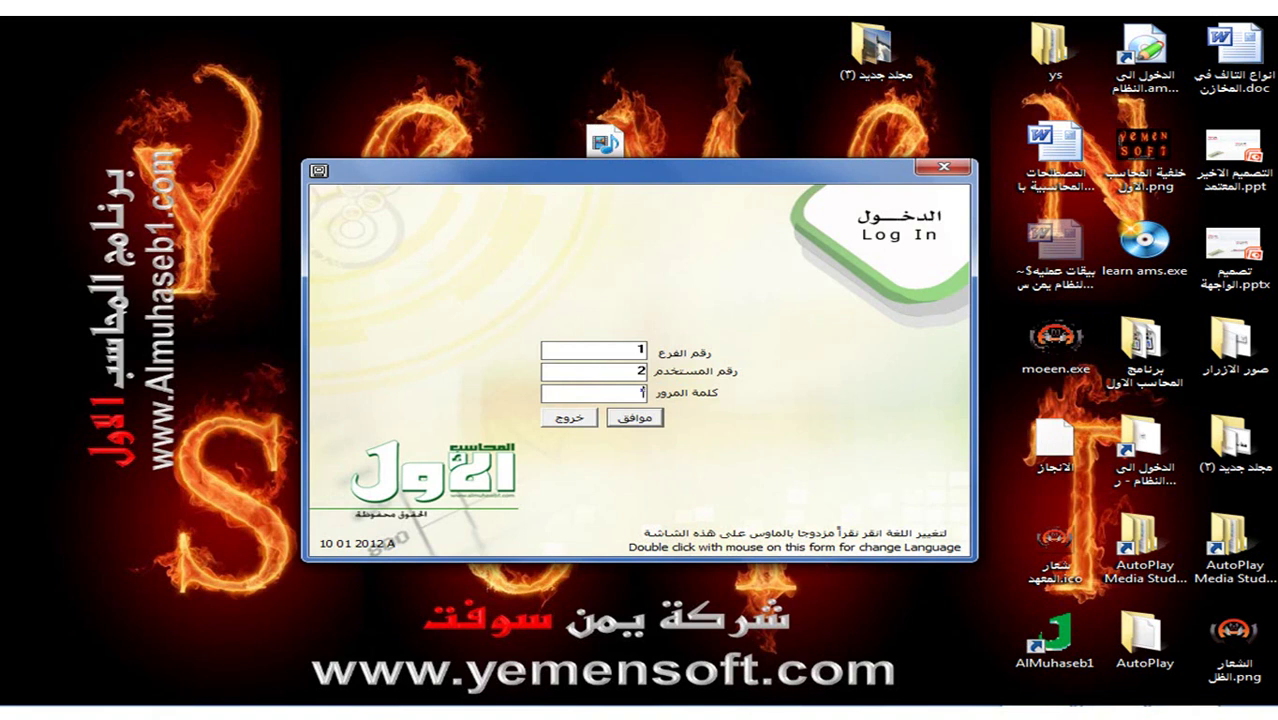
{"action": "left_click", "coordinate": [643, 418]}
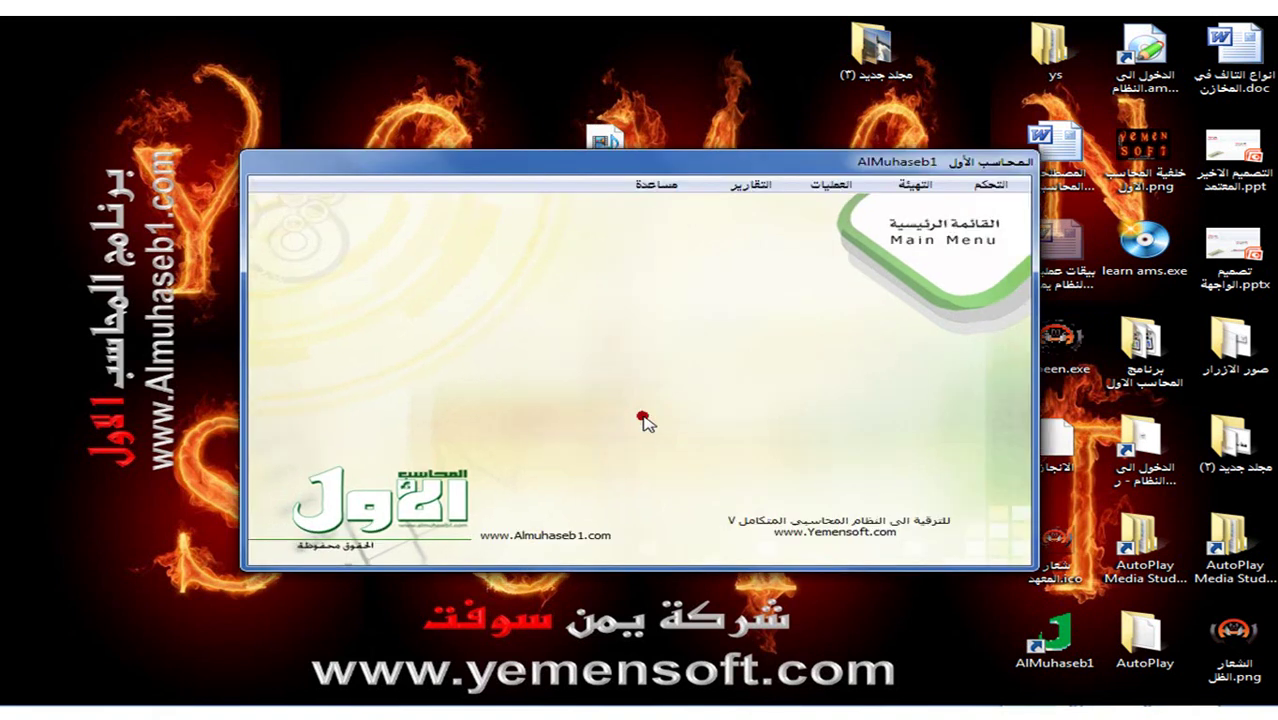
{"action": "left_click", "coordinate": [988, 186]}
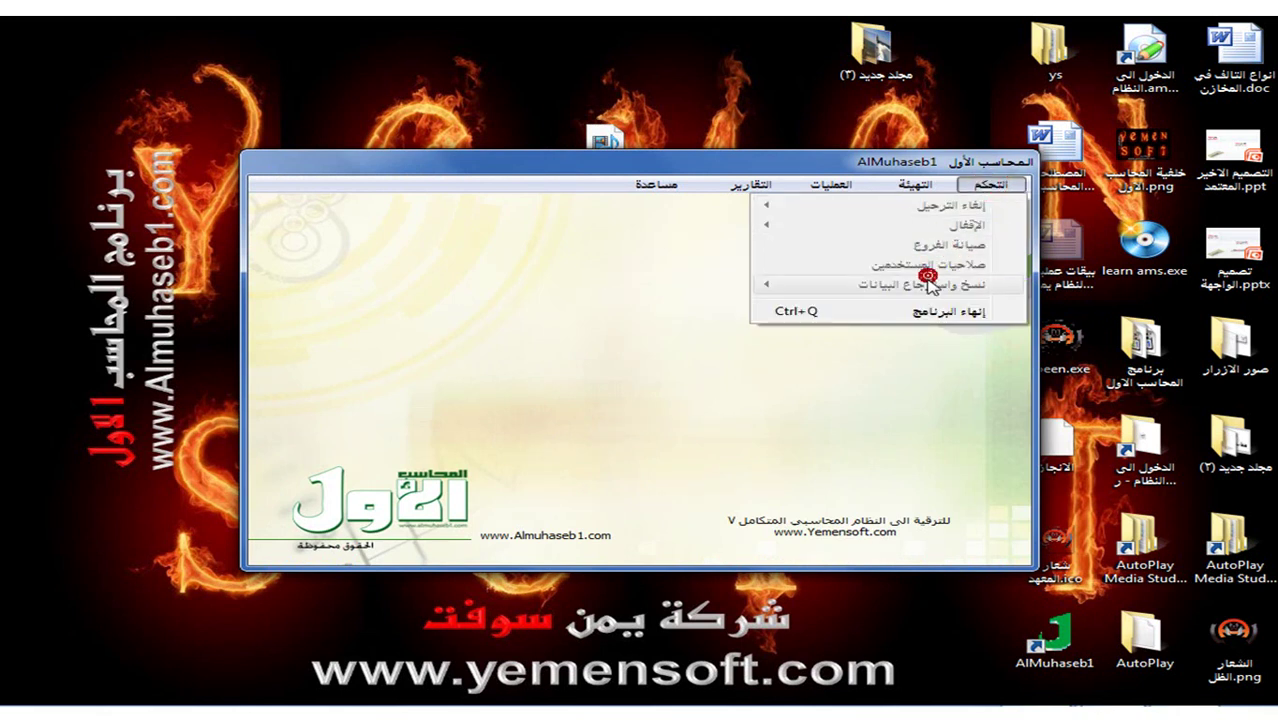
{"action": "left_click", "coordinate": [948, 311]}
{"action": "left_click", "coordinate": [702, 433]}
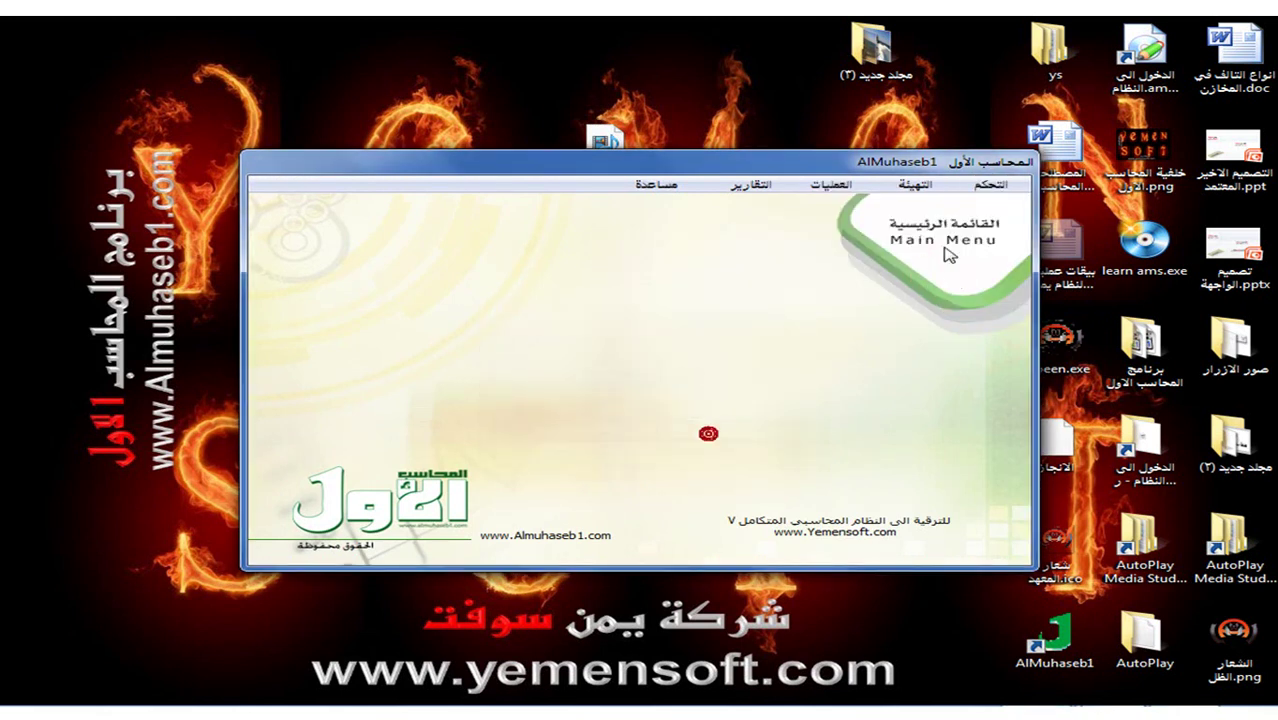
Step: Test user 2's access by trying to open تخزين الأصناف from العمليات, and dismiss the resulting message
{"action": "left_click", "coordinate": [928, 186]}
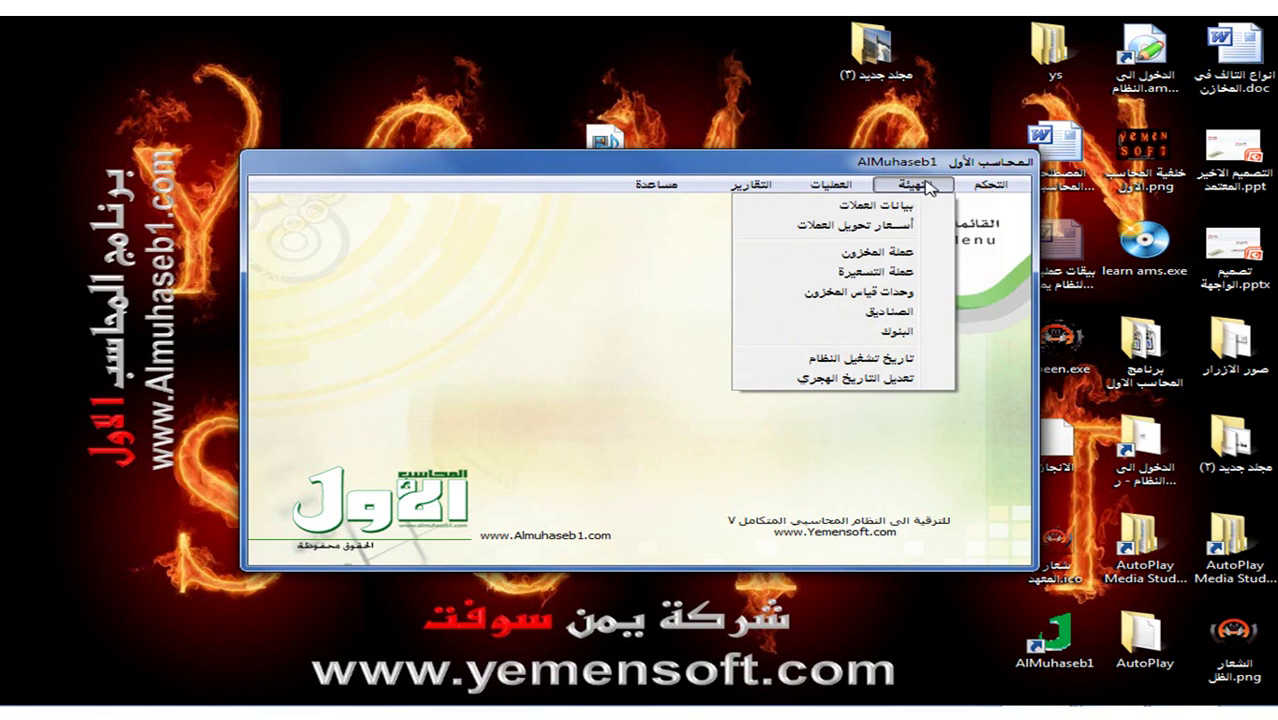
{"action": "mouse_move", "coordinate": [828, 185]}
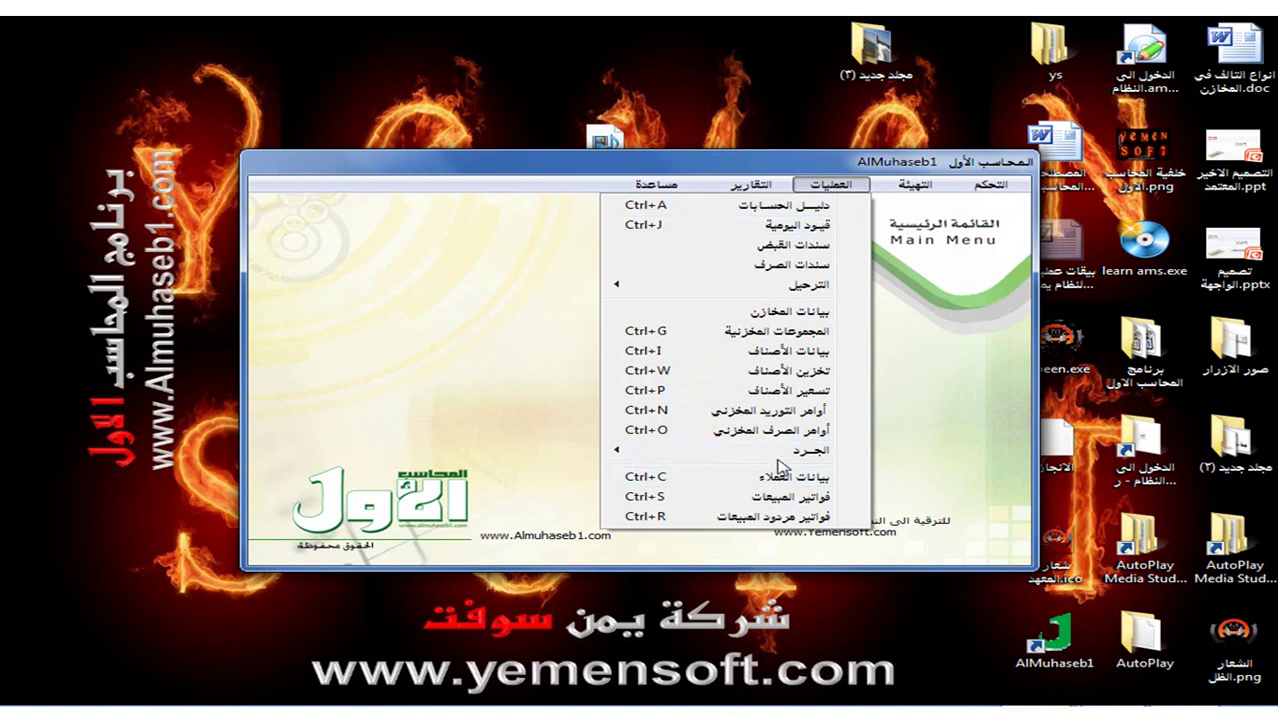
{"action": "left_click", "coordinate": [778, 374]}
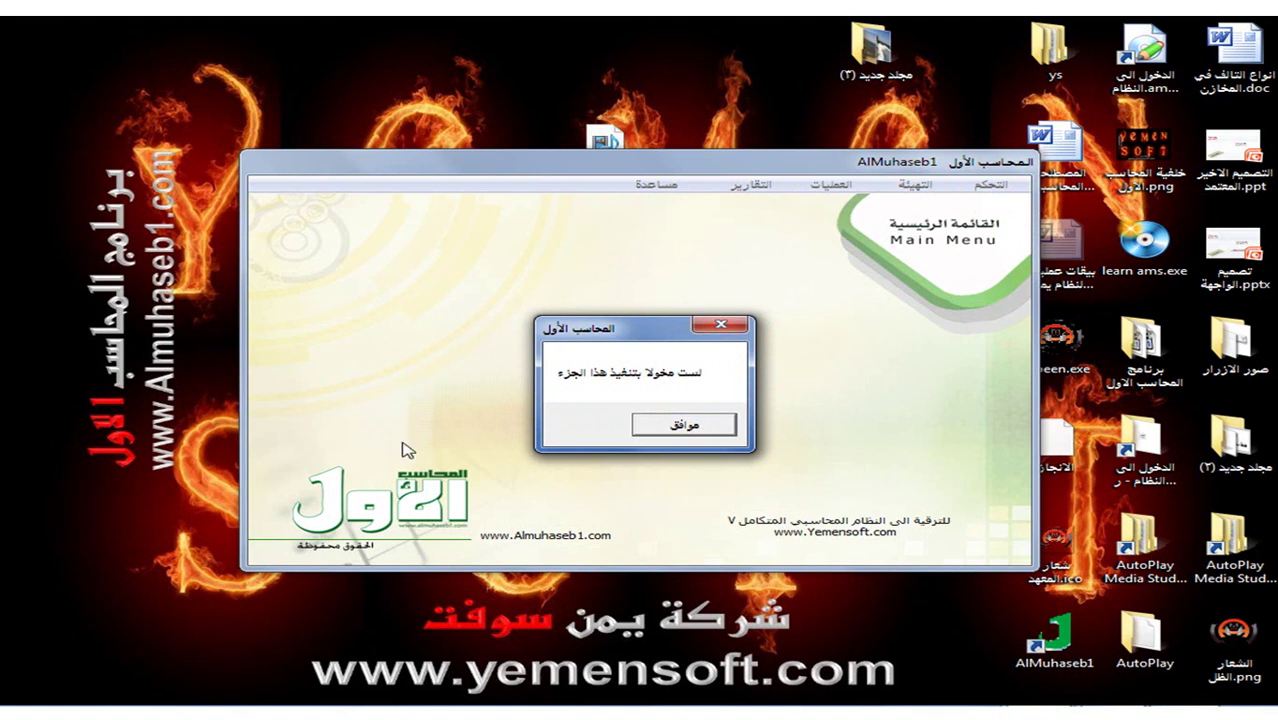
{"action": "left_click", "coordinate": [699, 424]}
Step: Test user 2's access to posting سندات نقدية under الترحيل and dismiss the resulting message
{"action": "left_click", "coordinate": [830, 185]}
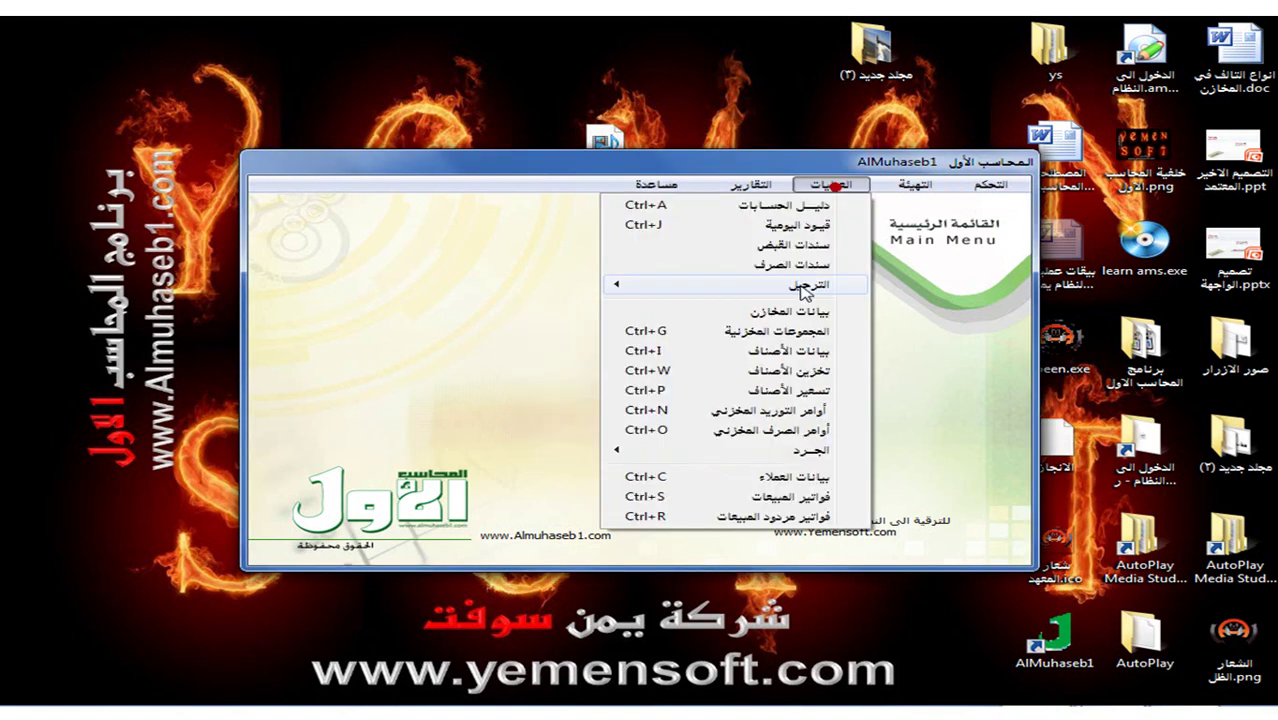
{"action": "mouse_move", "coordinate": [806, 289]}
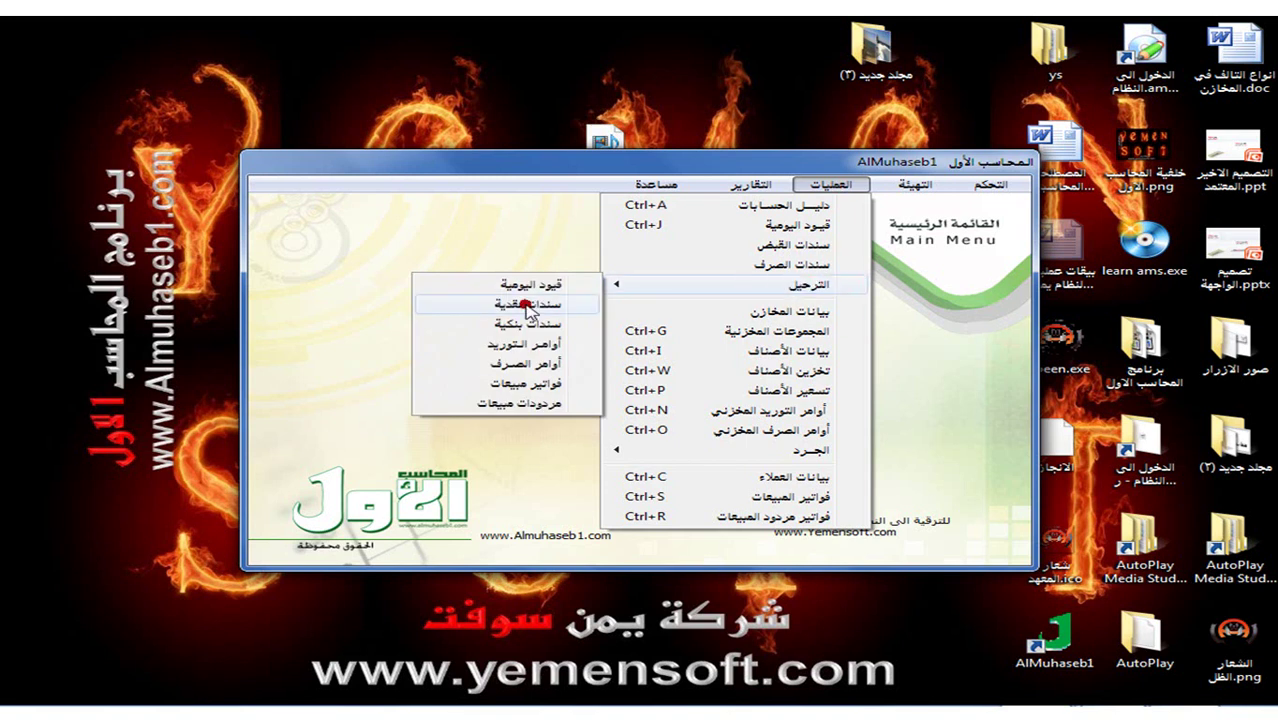
{"action": "left_click", "coordinate": [520, 305]}
{"action": "left_click", "coordinate": [682, 425]}
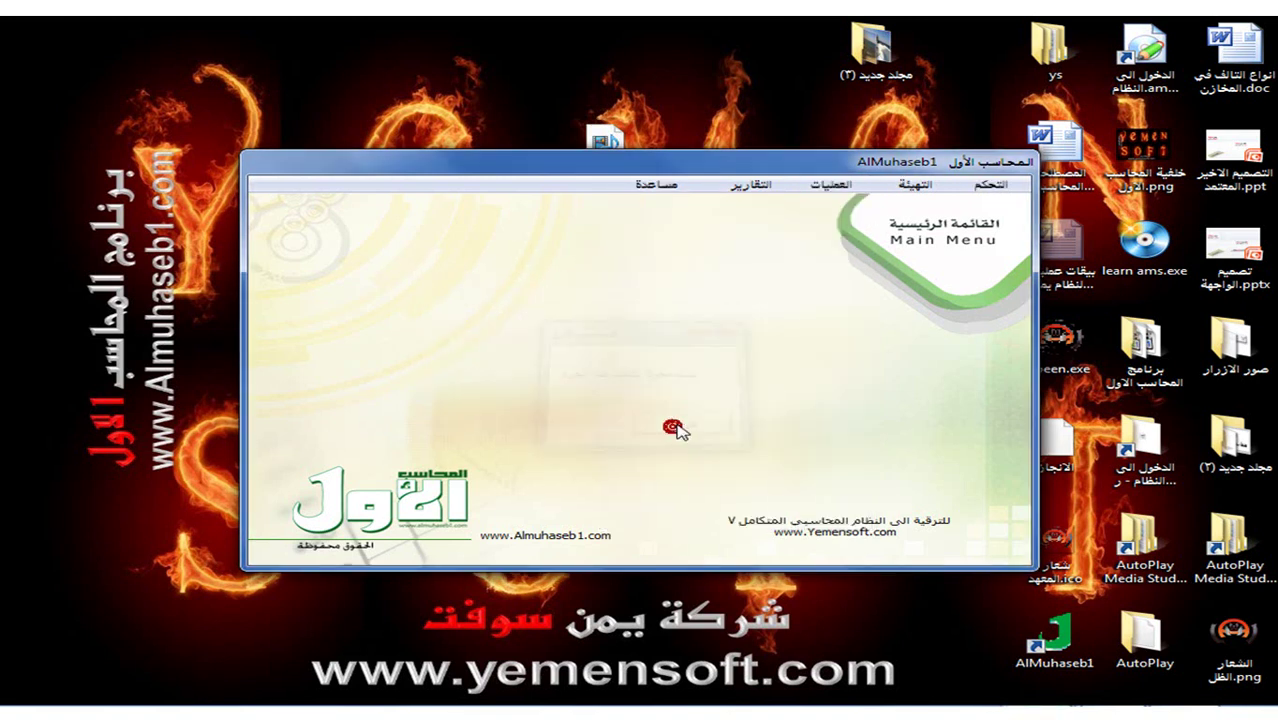
Step: Test user 2's access to قيود اليومية by starting a new entry, and close the screen without saving
{"action": "left_click", "coordinate": [832, 186]}
{"action": "left_click", "coordinate": [790, 224]}
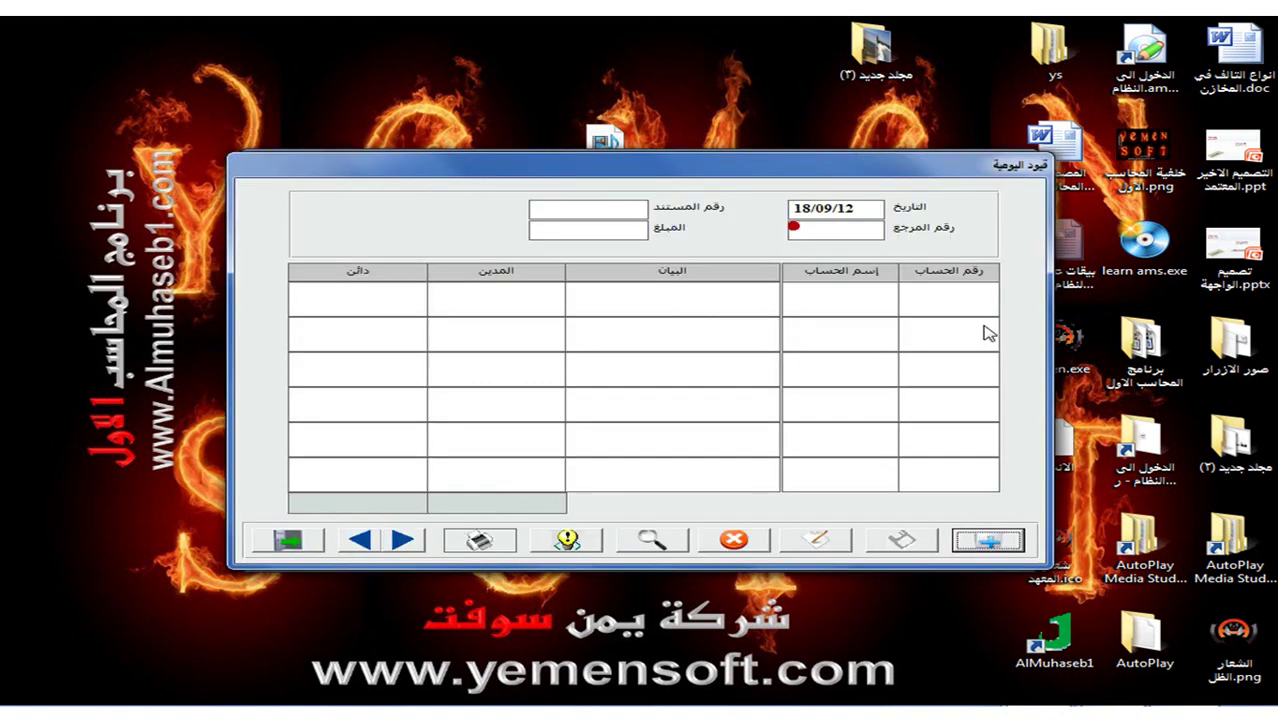
{"action": "left_click", "coordinate": [988, 540]}
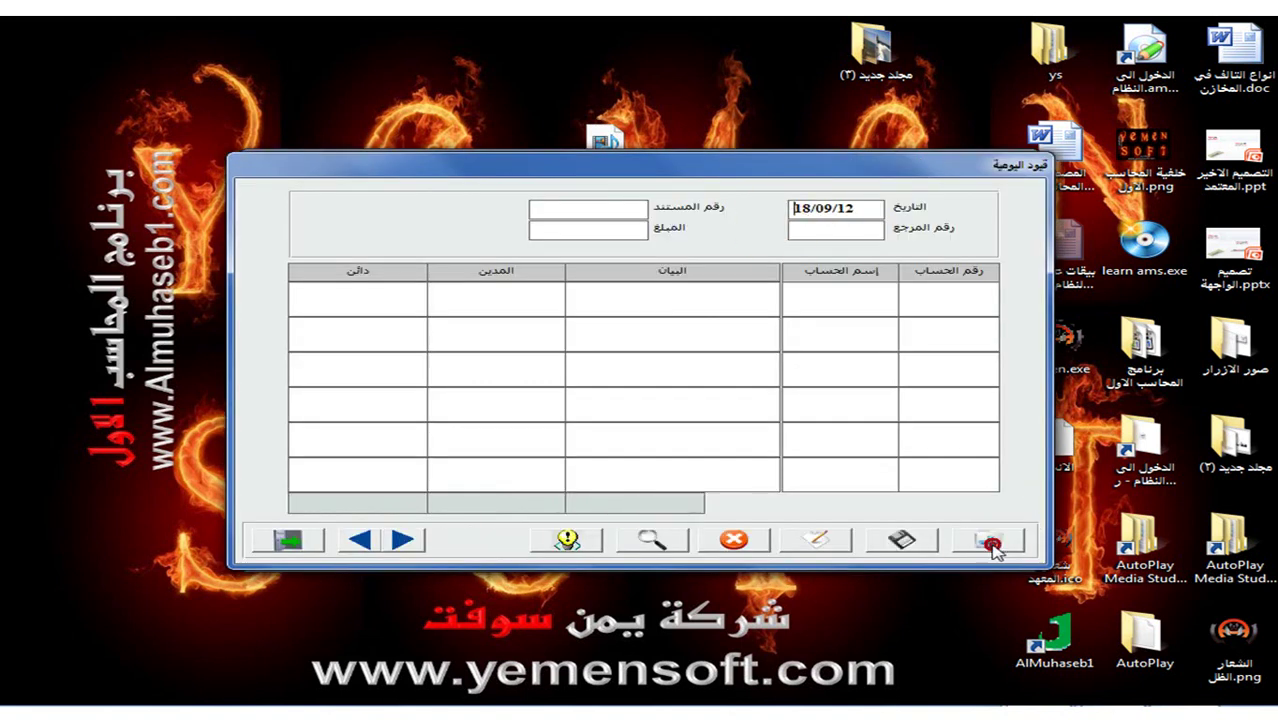
{"action": "left_click", "coordinate": [288, 540]}
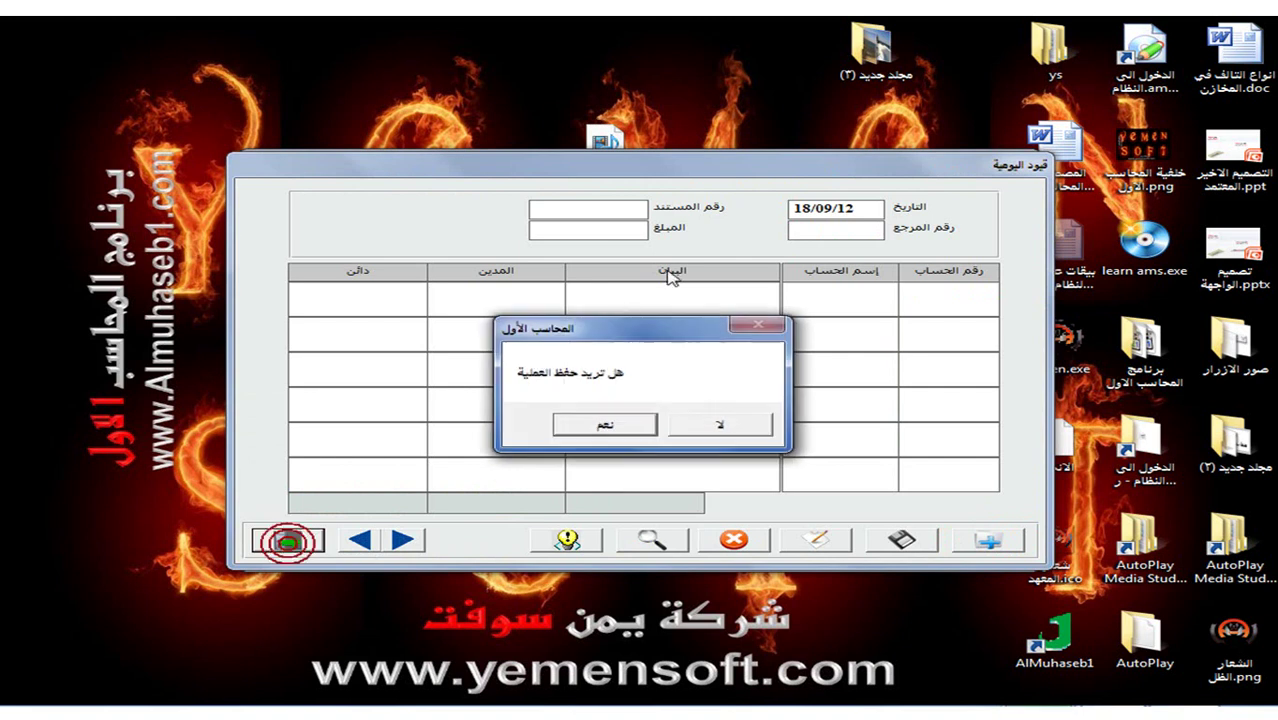
{"action": "left_click", "coordinate": [705, 425]}
Step: Test user 2's access to فواتير المبيعات by starting a new invoice, and close the screen without saving
{"action": "left_click", "coordinate": [829, 185]}
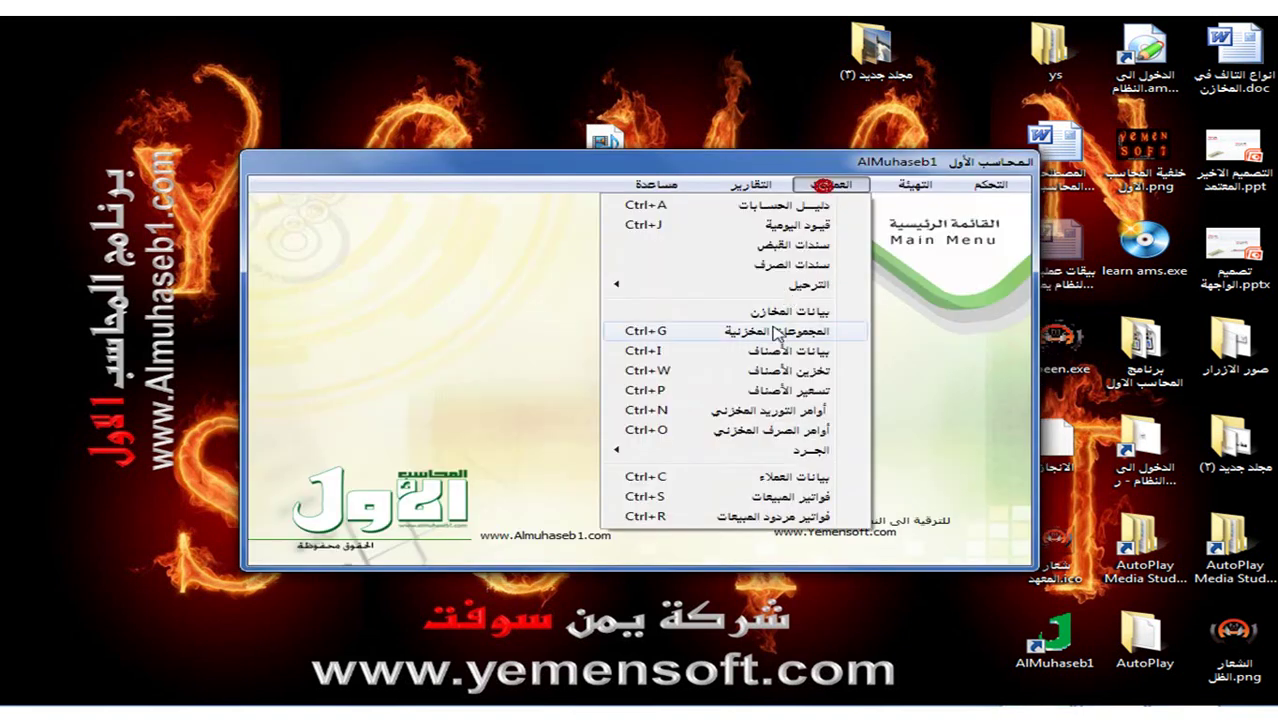
{"action": "left_click", "coordinate": [779, 497]}
{"action": "left_click", "coordinate": [975, 584]}
{"action": "key", "text": "Tab"}
{"action": "left_click", "coordinate": [308, 592]}
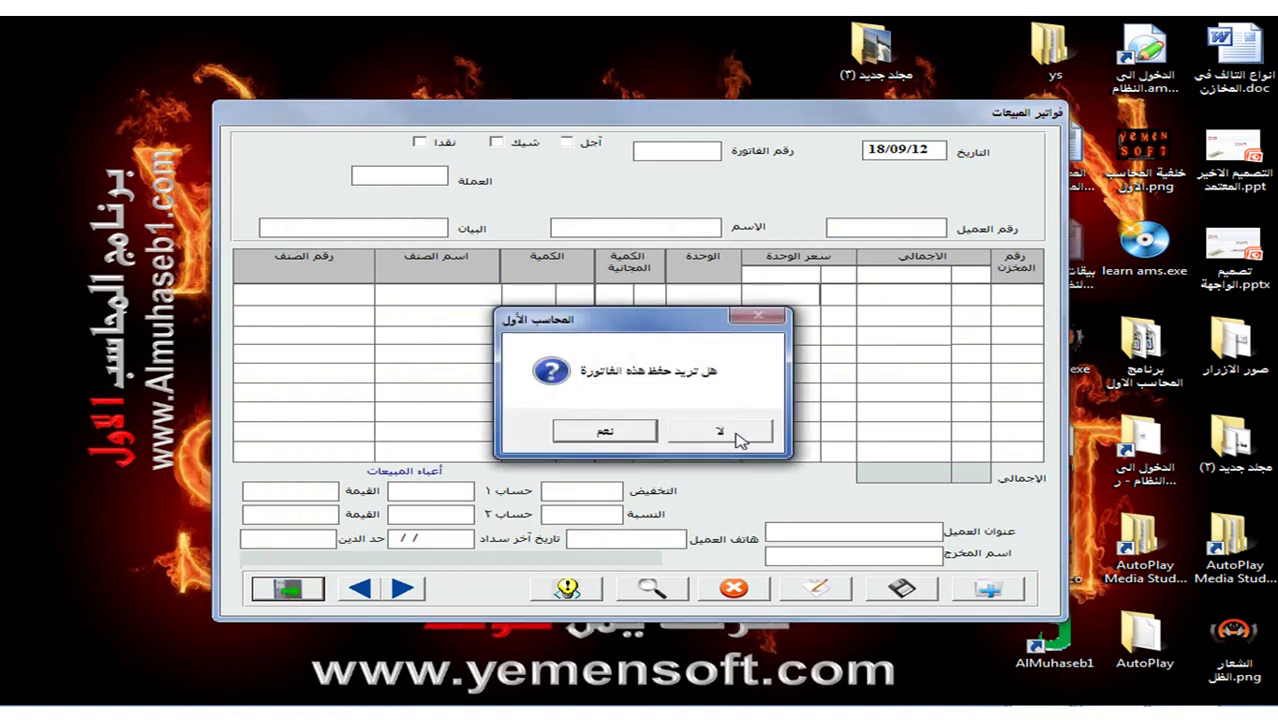
{"action": "left_click", "coordinate": [735, 432]}
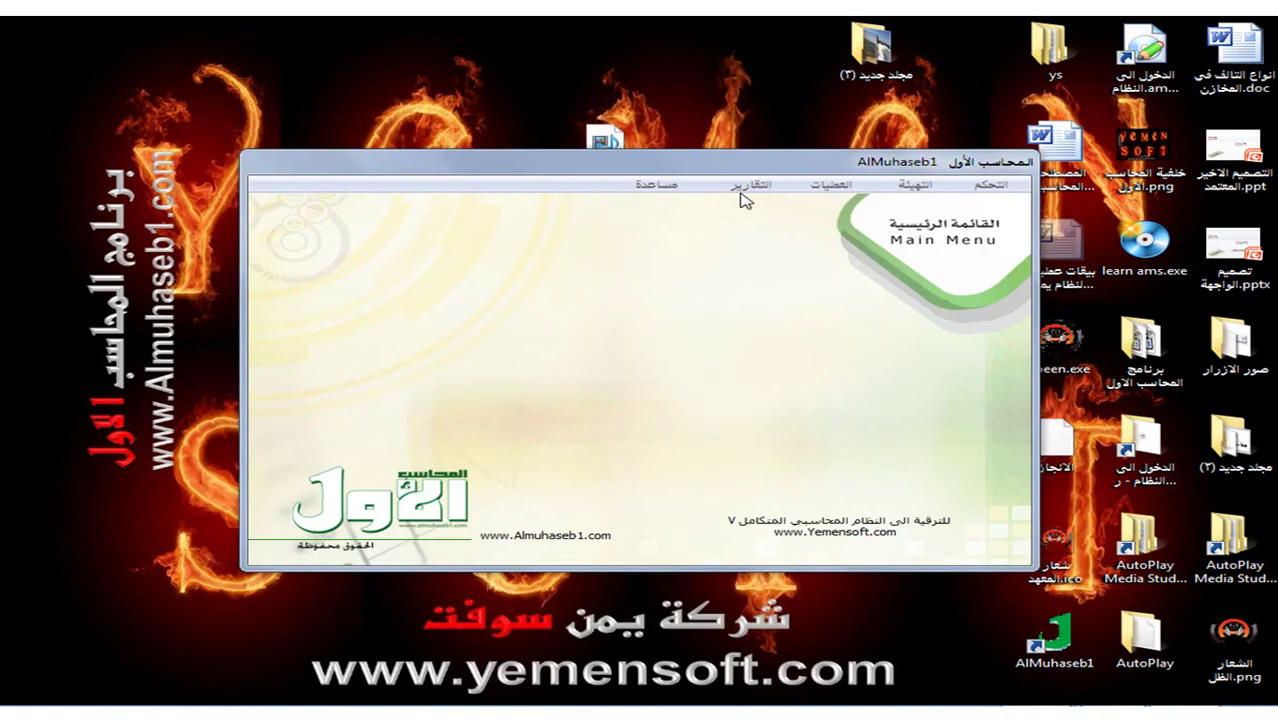